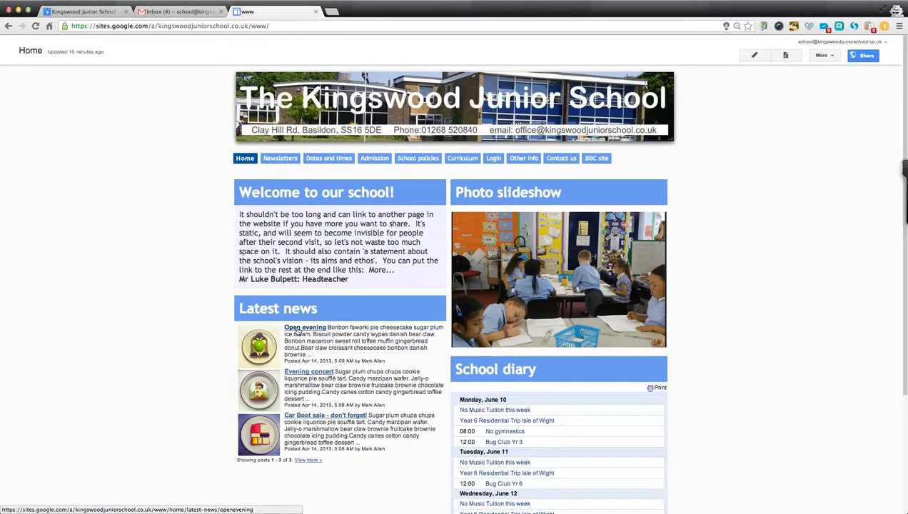
Open the 'Open evening' post listed in the home page's Latest news gadget.
left_click(297, 331)
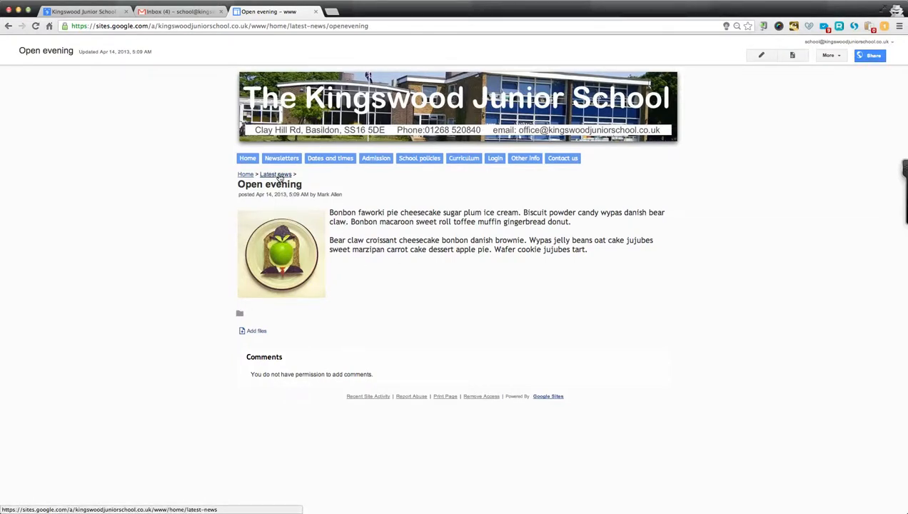
Browse the Open evening, Evening concert and Car Boot sale posts on Latest news, then start a new post.
left_click(278, 175)
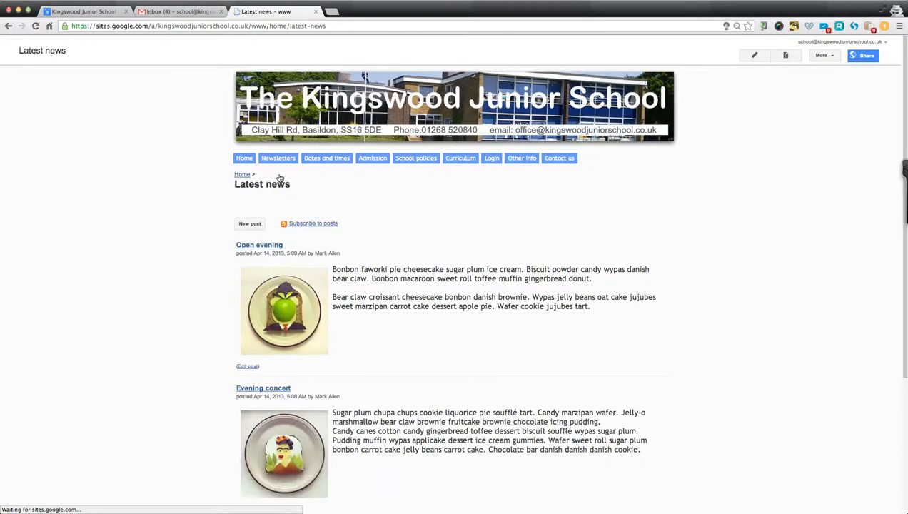
scroll(365, 261, "down", 1)
scroll(364, 261, "down", 5)
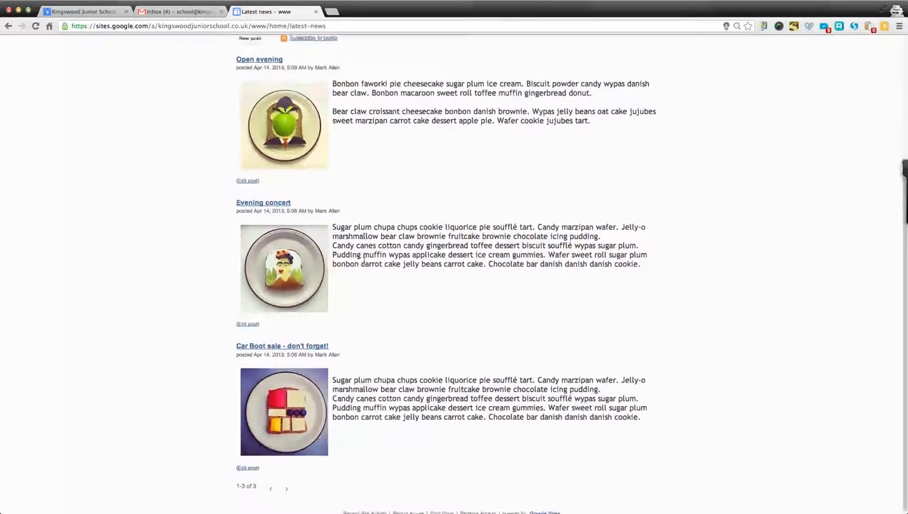
scroll(365, 264, "up", 2)
scroll(364, 264, "up", 4)
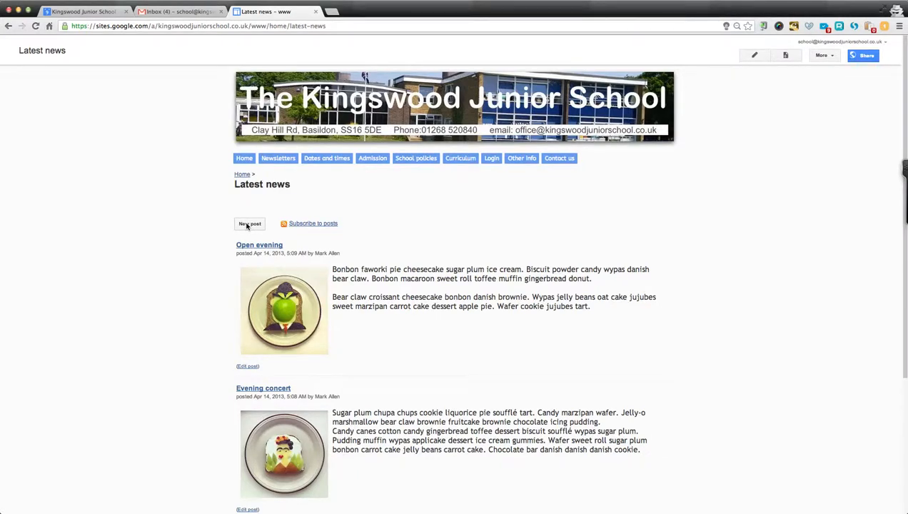
left_click(249, 224)
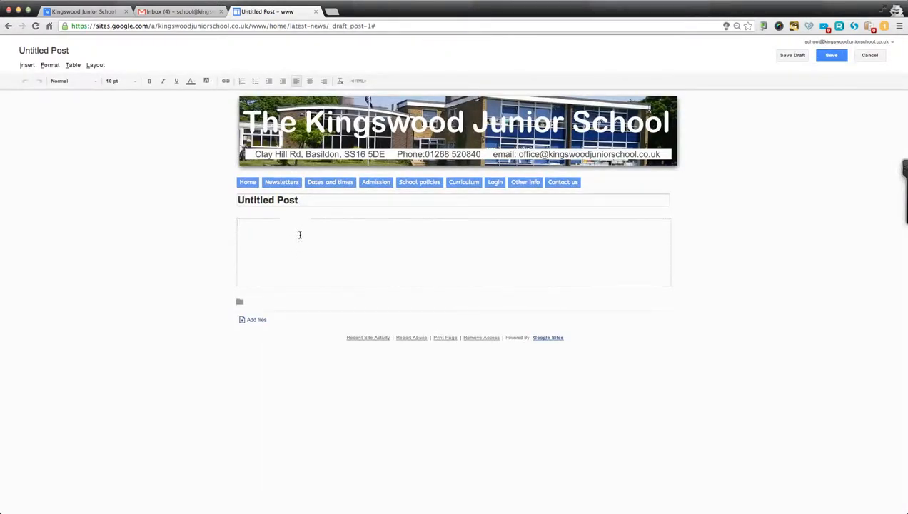
Title the post 'New post using Announcements' and begin the body with 'This is where the text'.
left_click_drag(304, 201, 235, 201)
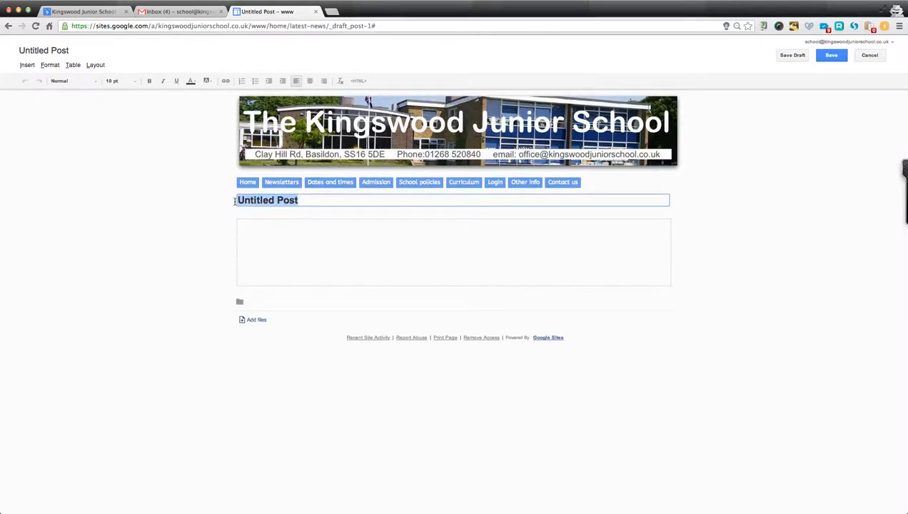
type("New post ")
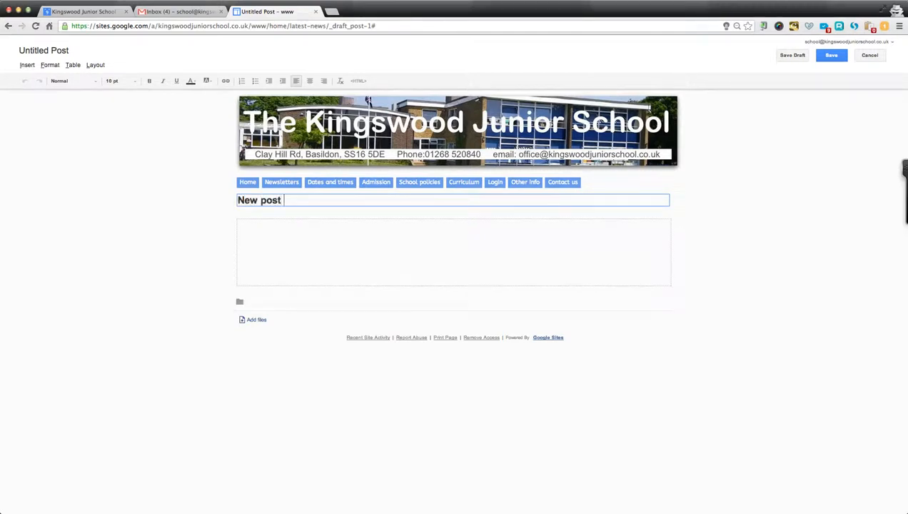
type("using Announcements")
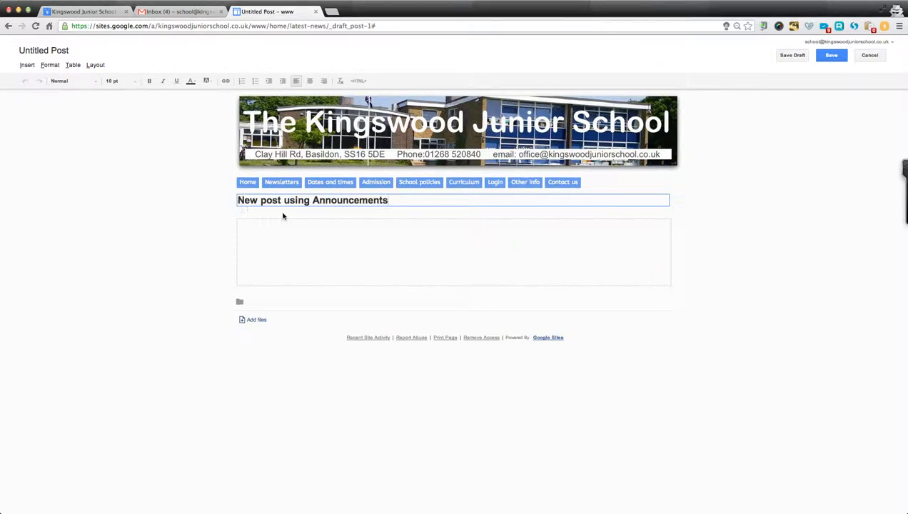
left_click(349, 235)
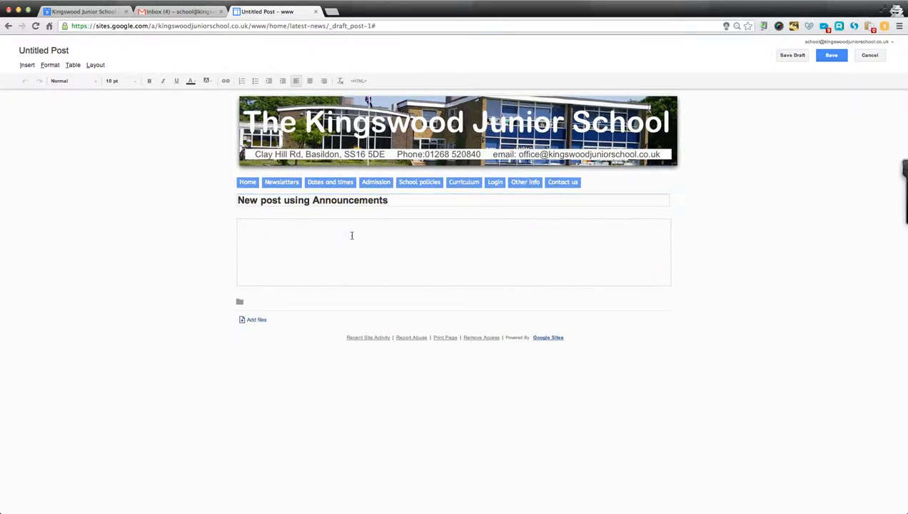
type("This is where the text goes.")
Fill the body by copying and pasting that sentence repeatedly, then open a new browser tab.
key("super+a")
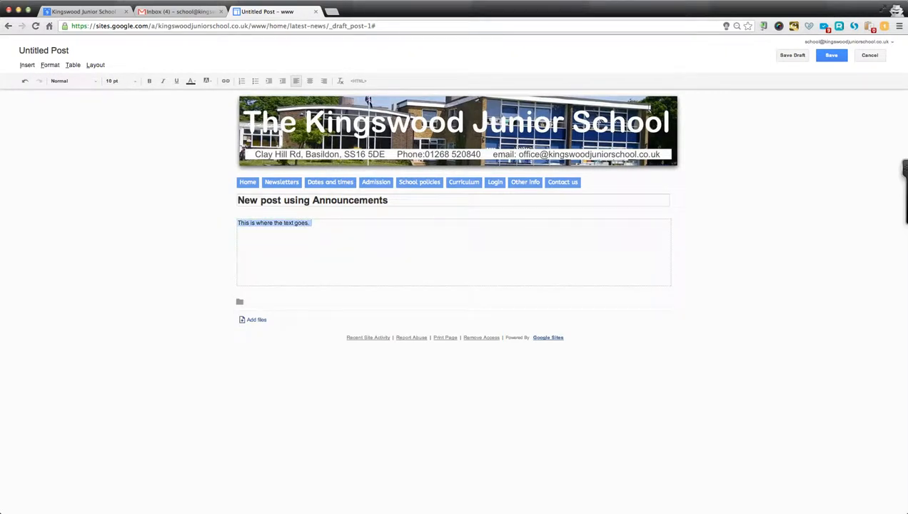
key("super+c")
key("super+v")
key("super+v")
key("super+v")
key("super+v")
key("super+v")
key("super+v")
key("super+v")
key("super+v")
key("super+v")
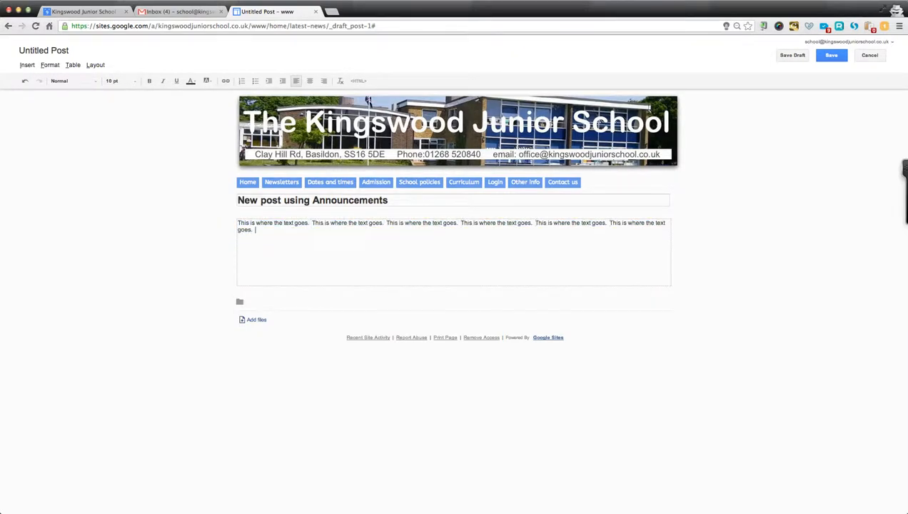
key("super+v")
key("super+v")
key("super+v")
key("super+v")
key("super+v")
key("super+v")
key("super+v")
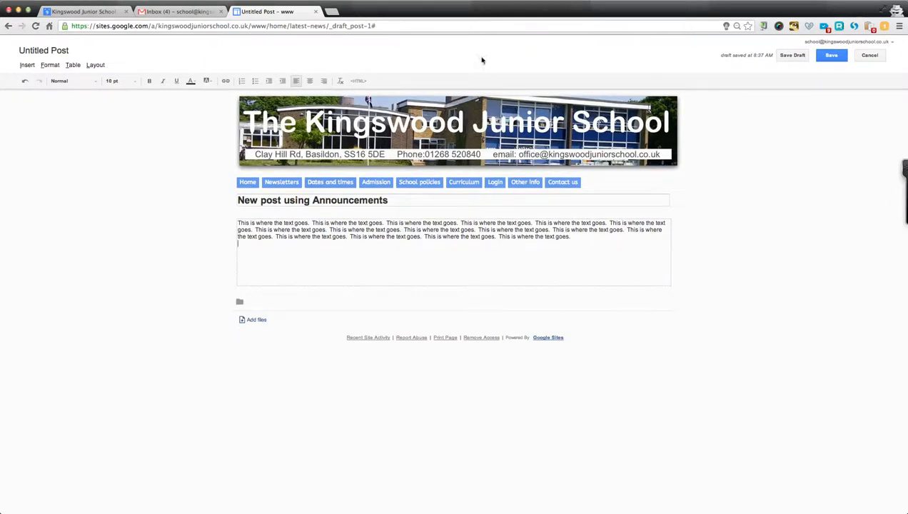
left_click(331, 12)
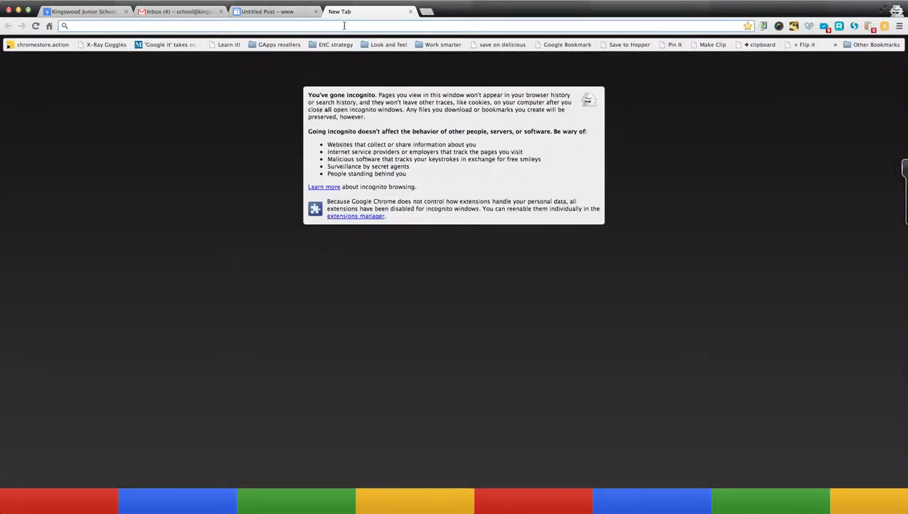
Search Google Images for 'new post icon'.
type("images.goo")
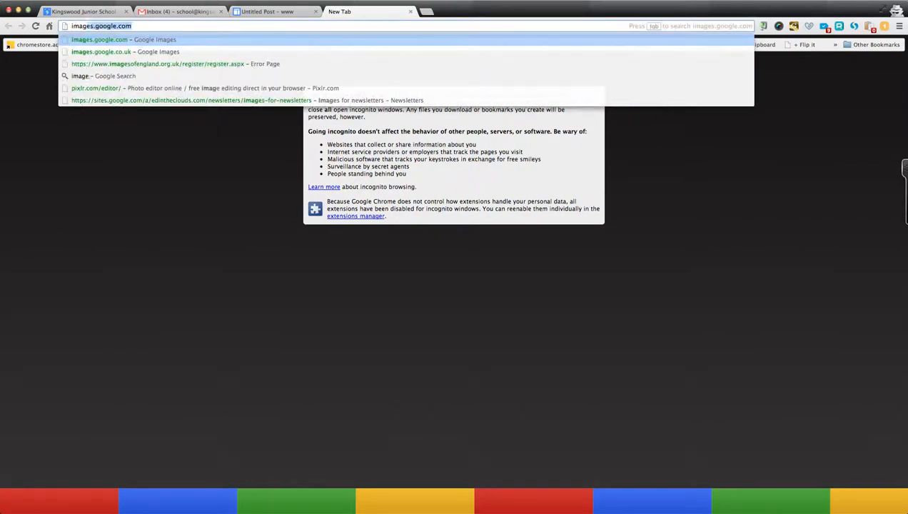
type("gle.com")
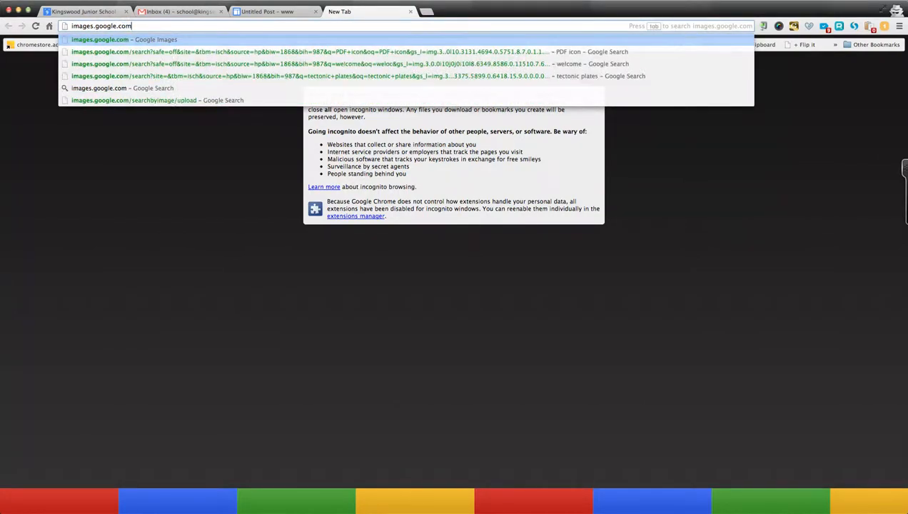
key("Return")
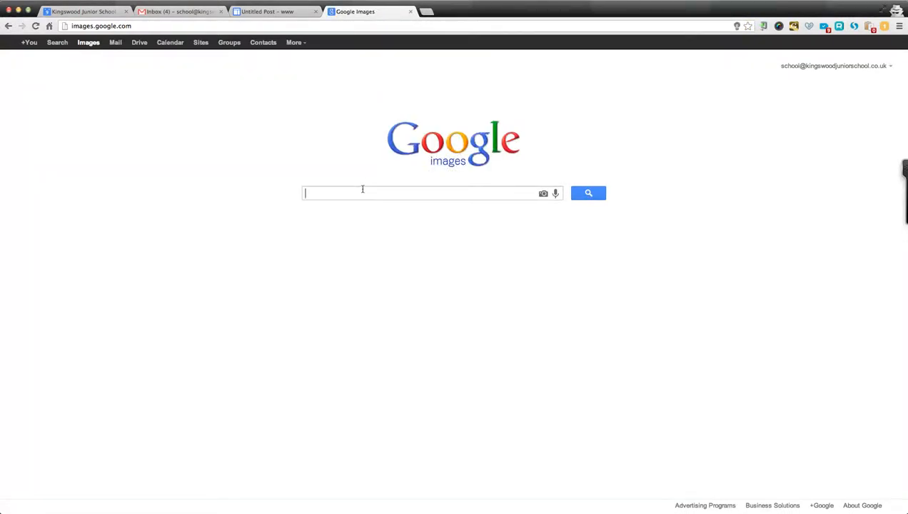
type("new post")
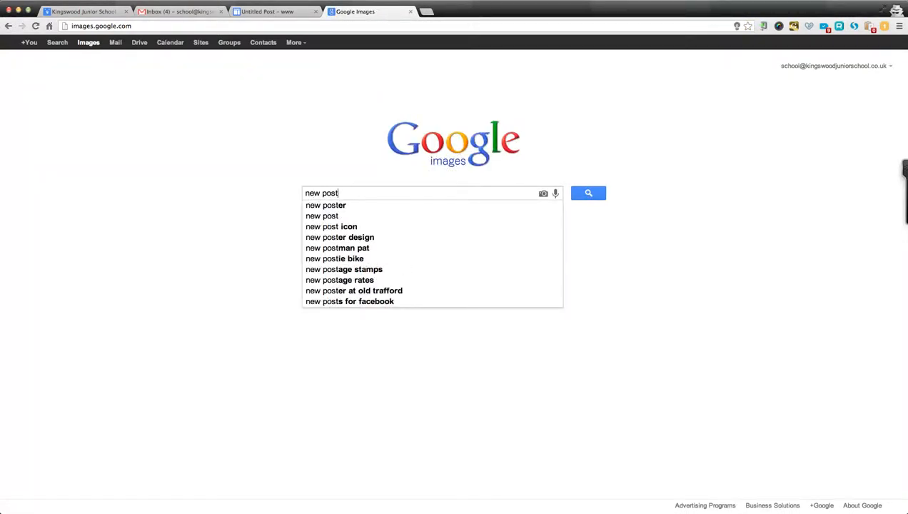
key("Down")
key("Down")
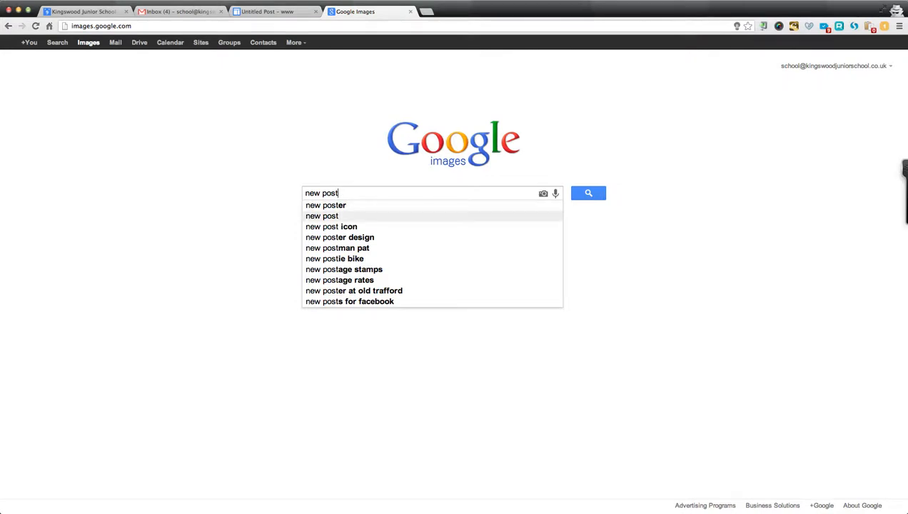
key("Down")
key("Return")
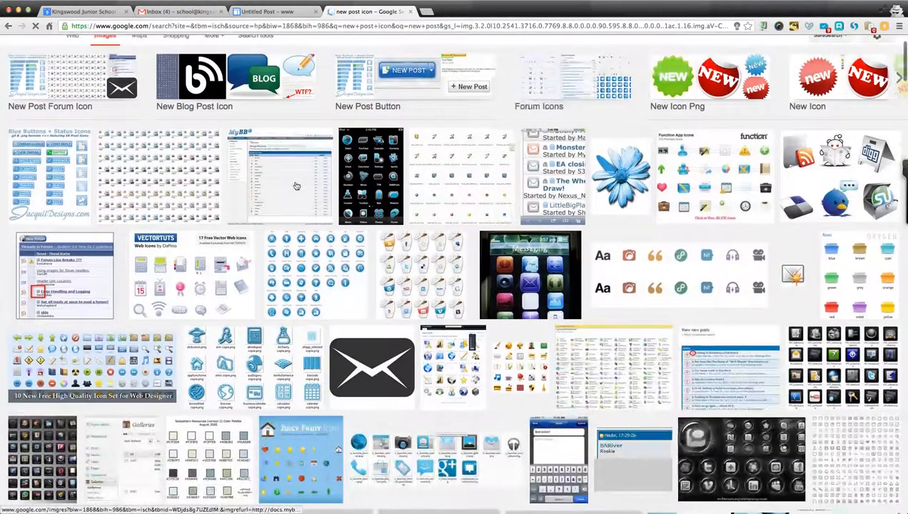
Open the arrow-and-envelope icon (Forum-Child-new-post-icon.png) as its full-size original image.
scroll(296, 185, "down", 8)
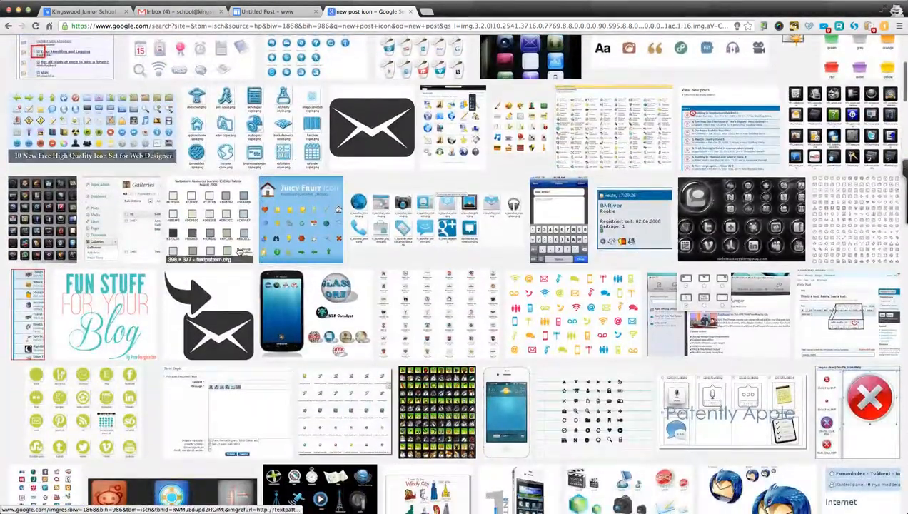
left_click(220, 310)
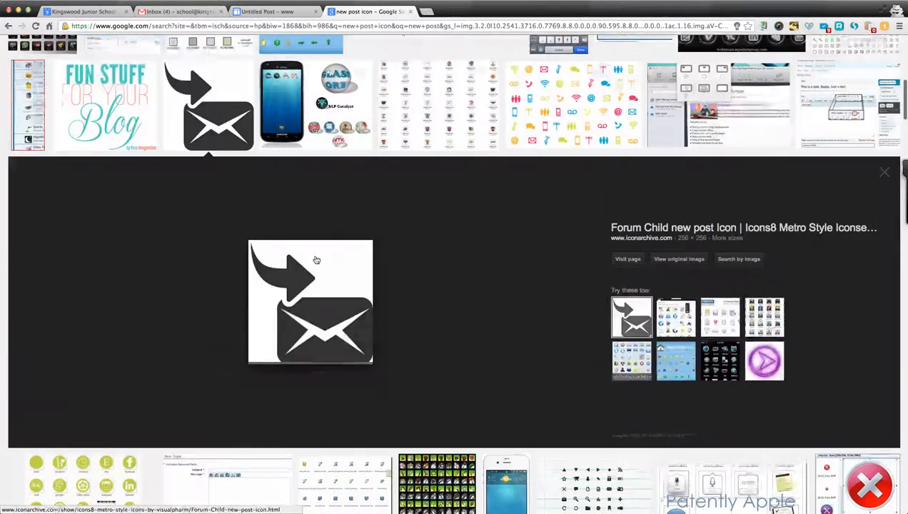
left_click(679, 259)
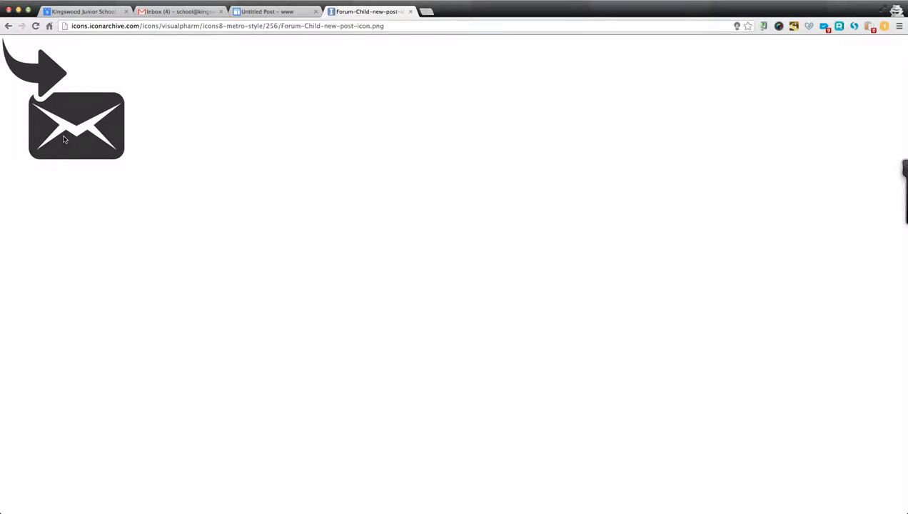
Drop the envelope icon into the post body and publish 'New post using Announcements'.
left_click_drag(64, 139, 303, 268)
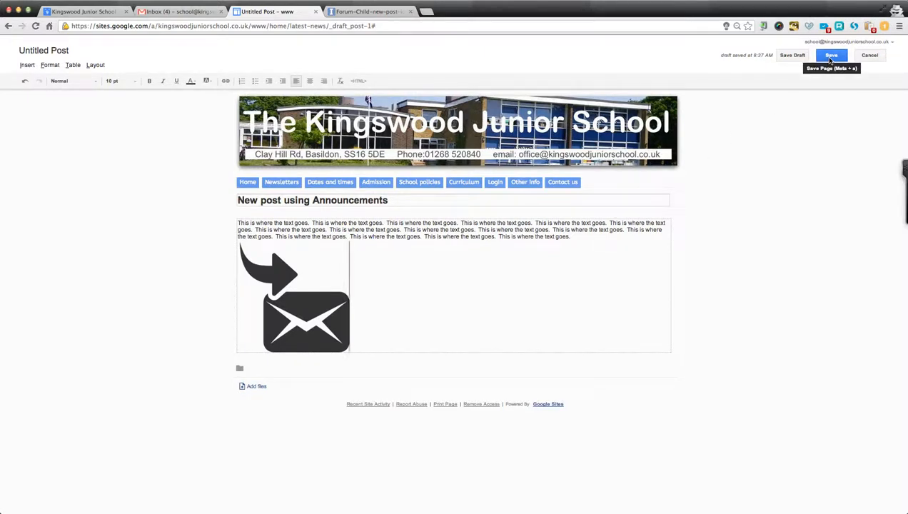
left_click(830, 57)
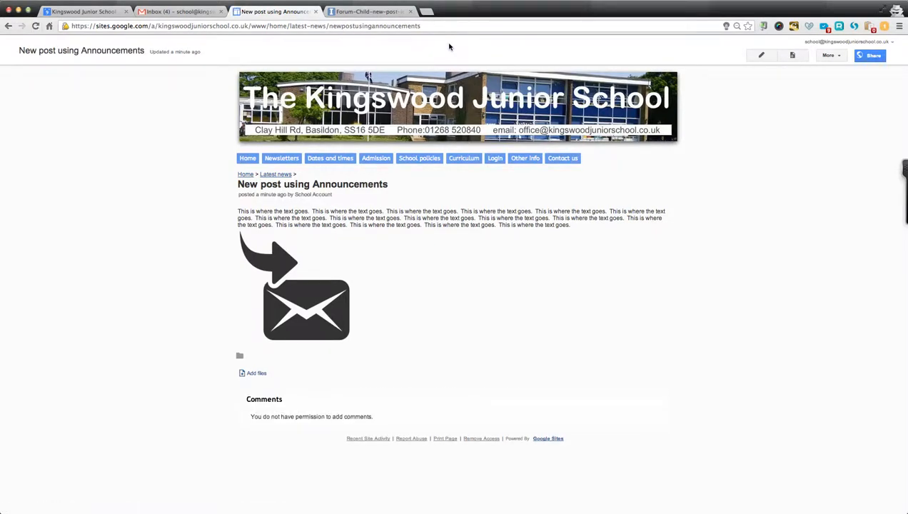
Return to the Home page and look over its Latest news, Photo slideshow and School diary sections.
left_click(410, 101)
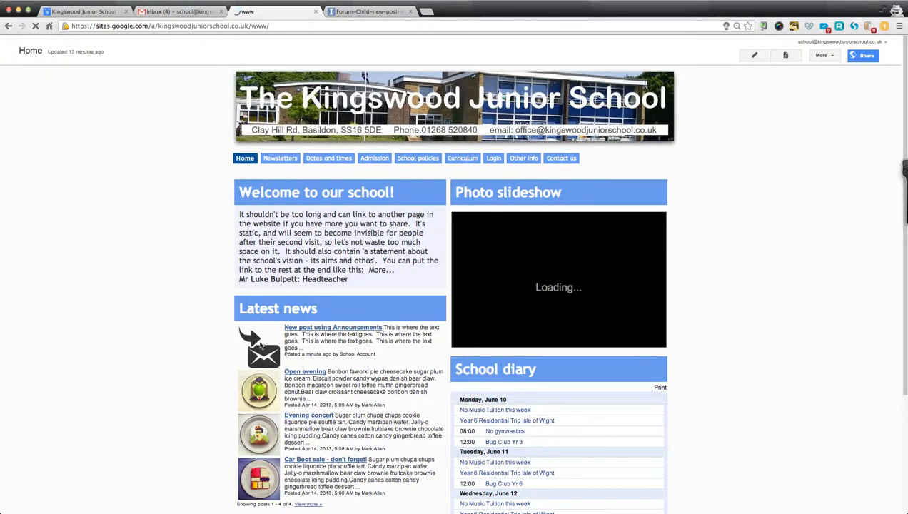
scroll(261, 346, "down", 2)
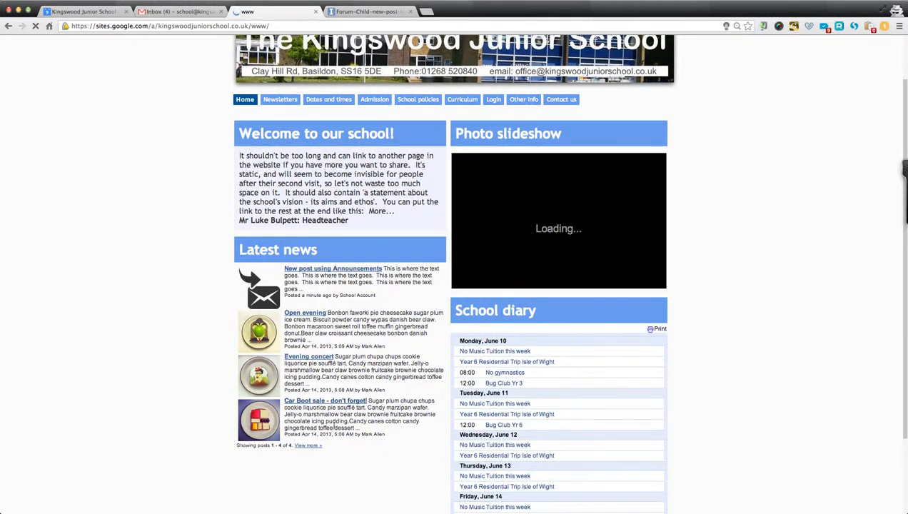
scroll(714, 279, "up", 2)
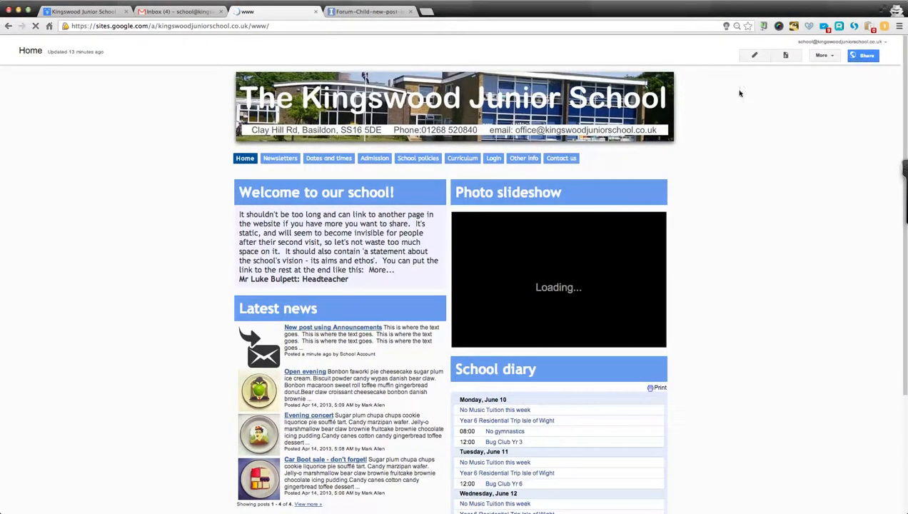
Re-save the Recent announcements gadget's properties on the Home page, then save the page.
left_click(754, 55)
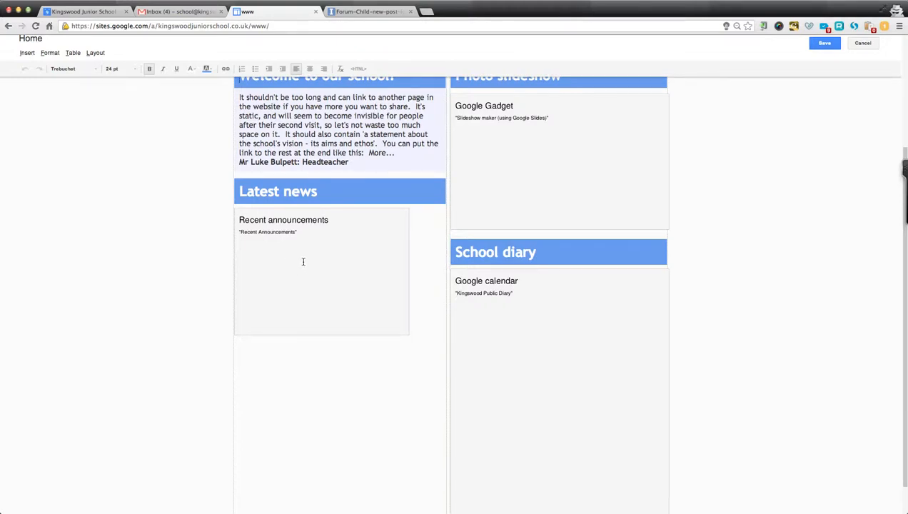
left_click(303, 261)
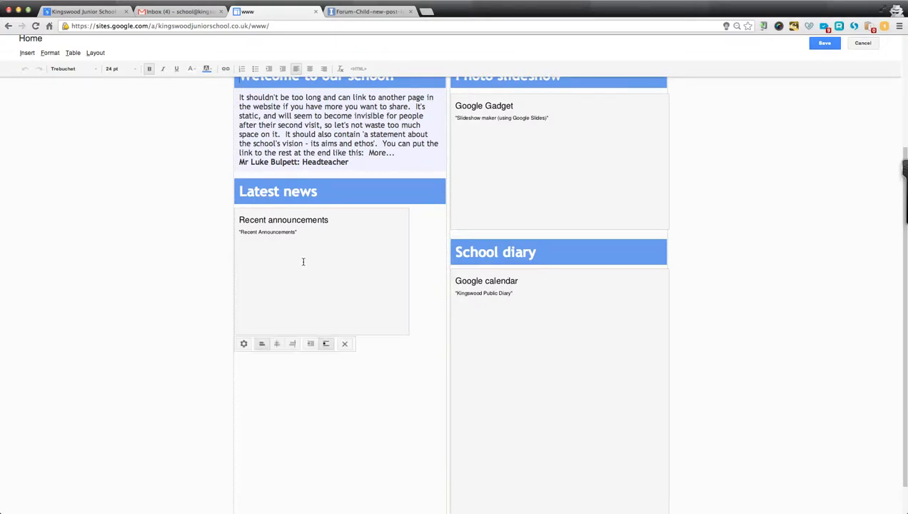
left_click(244, 343)
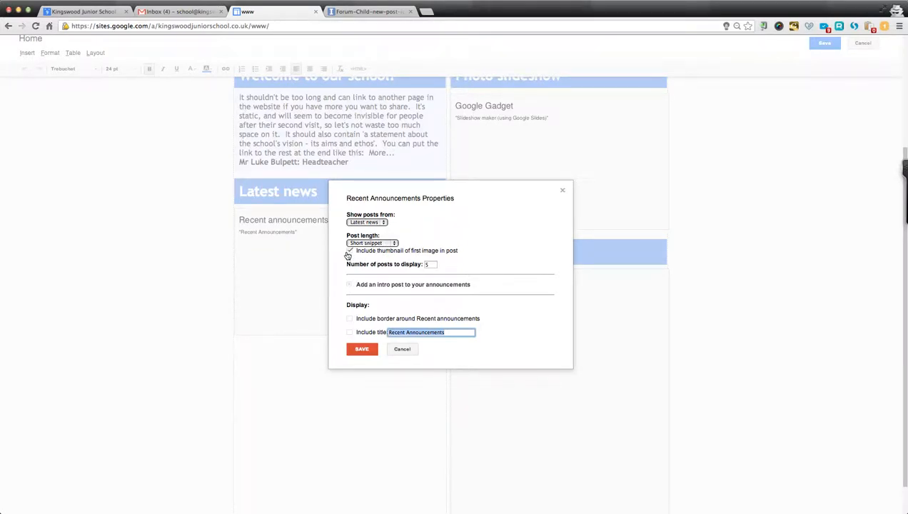
left_click(361, 350)
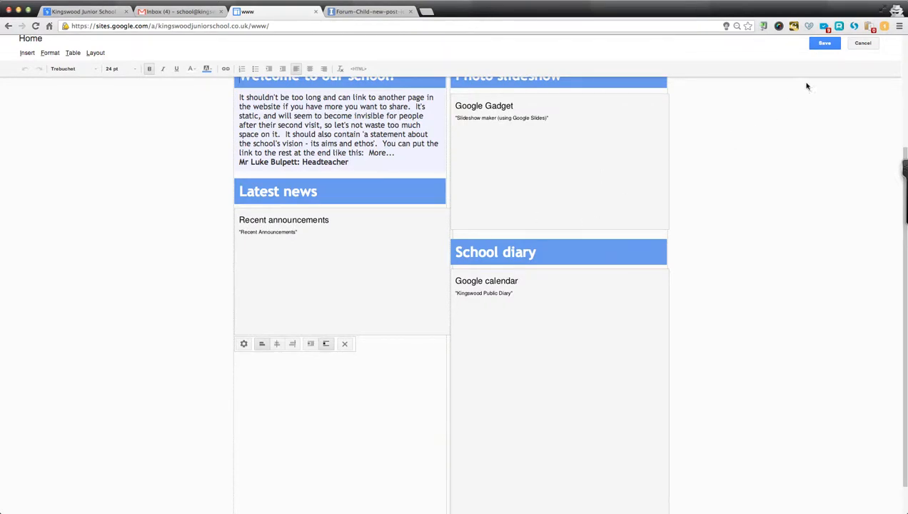
left_click(824, 45)
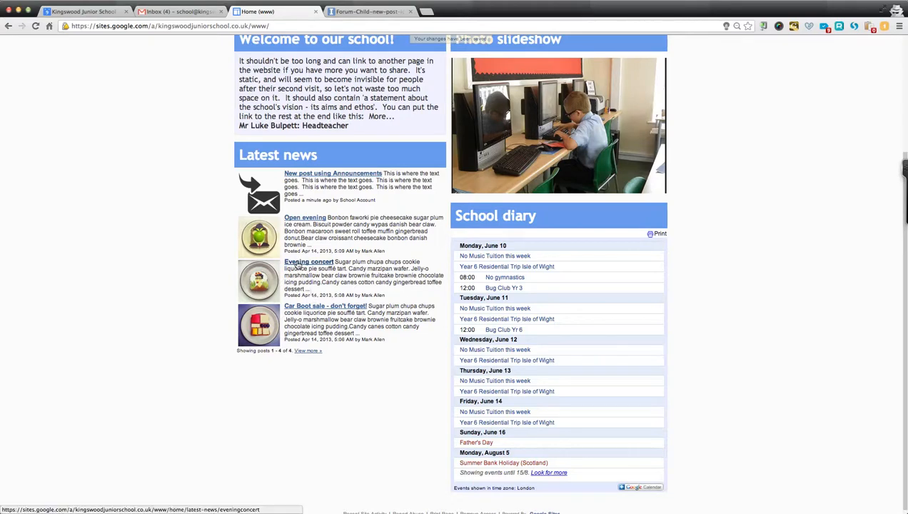
left_click(303, 311)
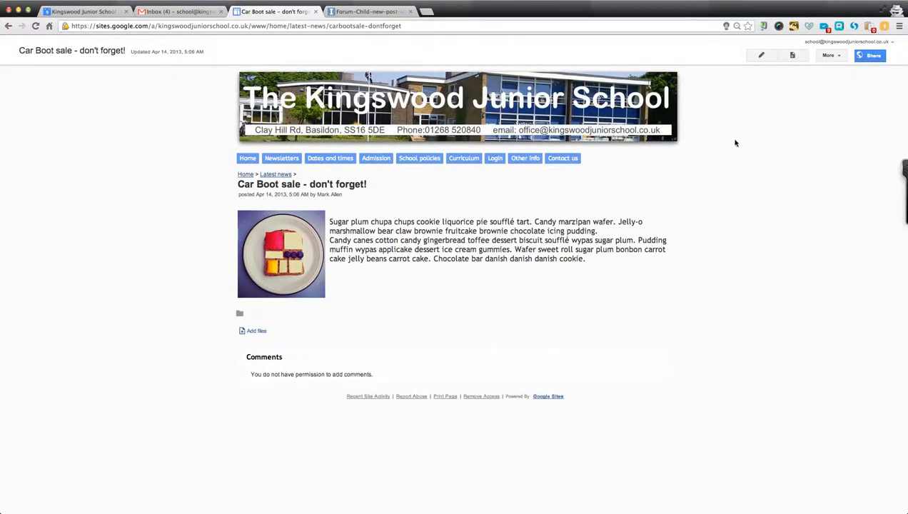
left_click(830, 56)
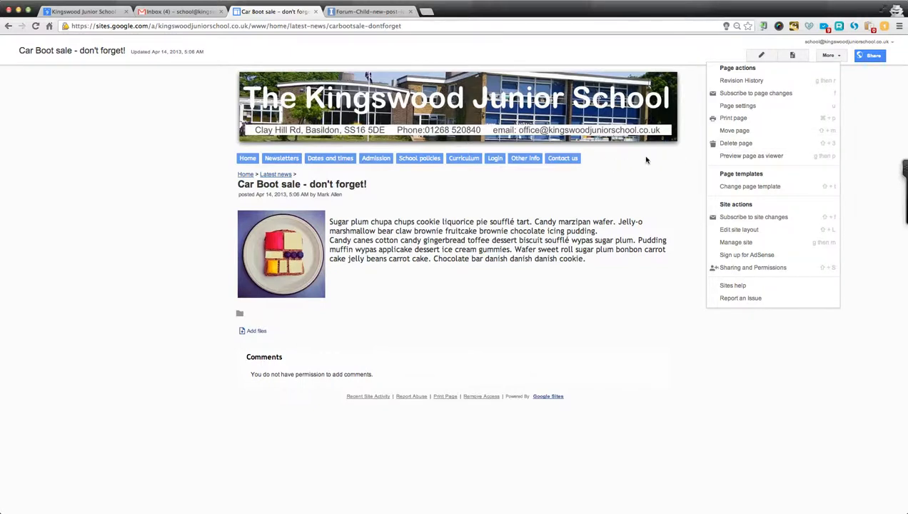
left_click(637, 425)
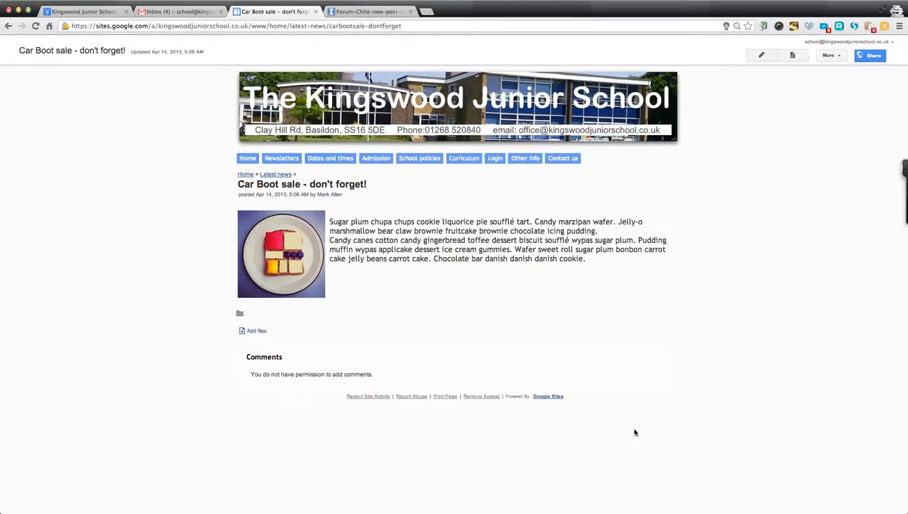
mouse_move(497, 165)
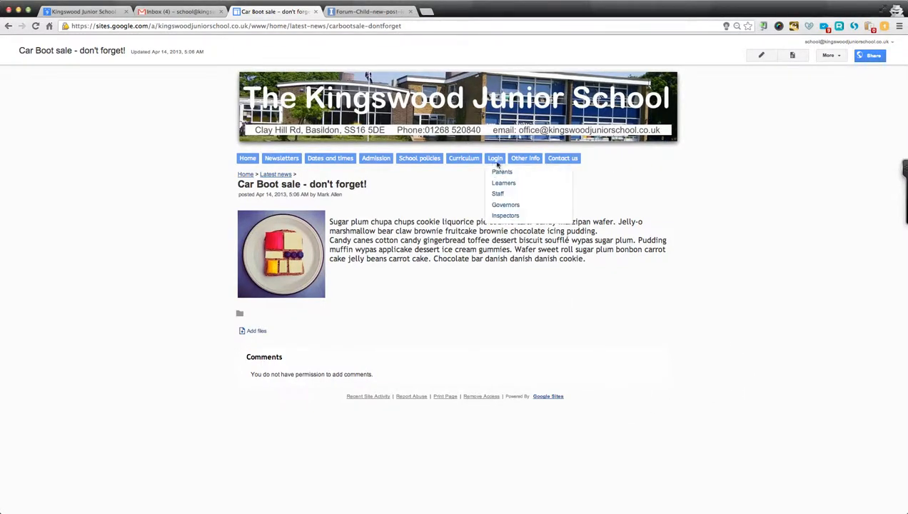
left_click(491, 115)
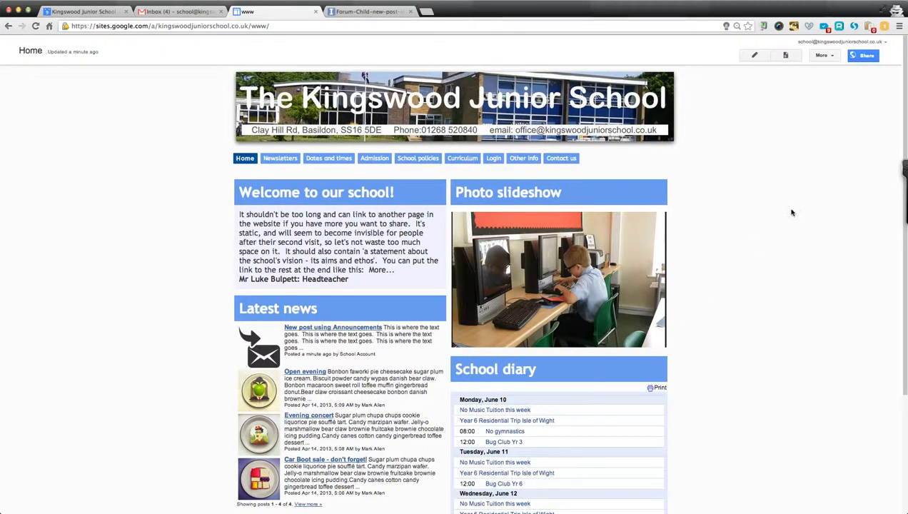
Set the news gadget to show posts from Latest news, save the Home page, and reopen the editor.
left_click(756, 57)
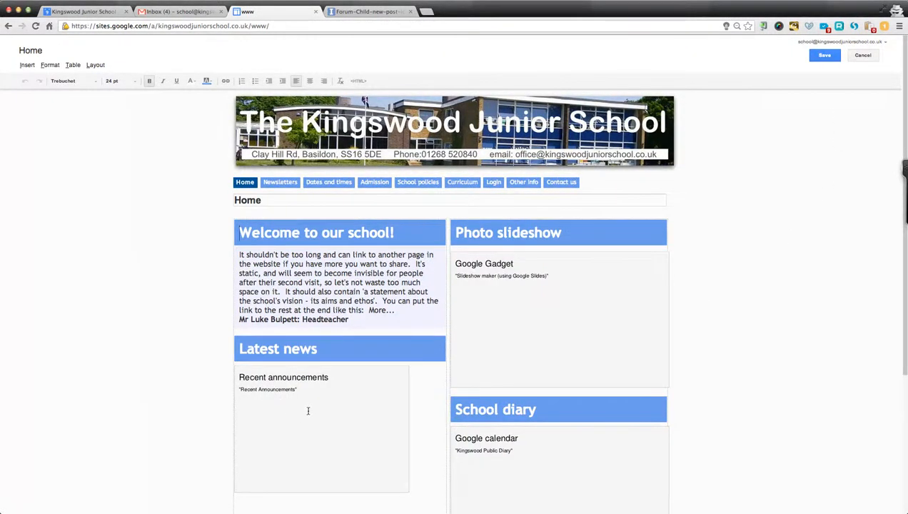
left_click(303, 412)
left_click(243, 501)
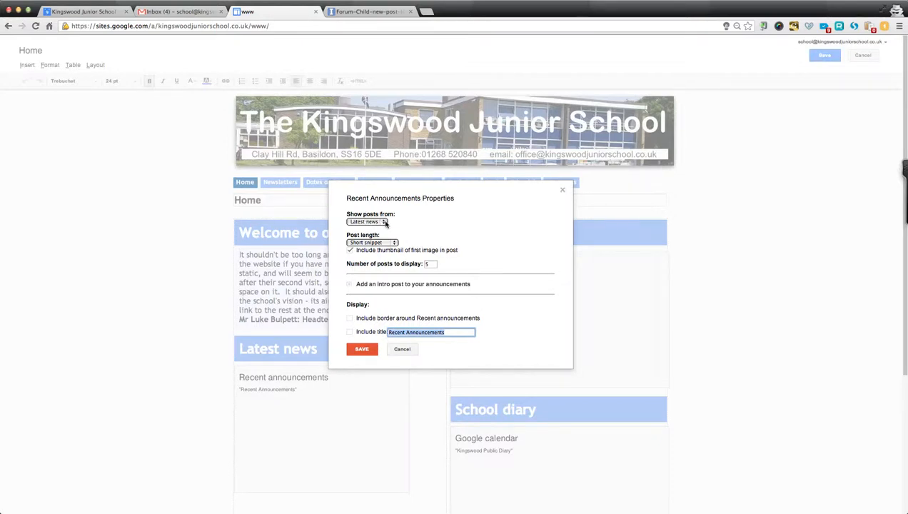
left_click(384, 222)
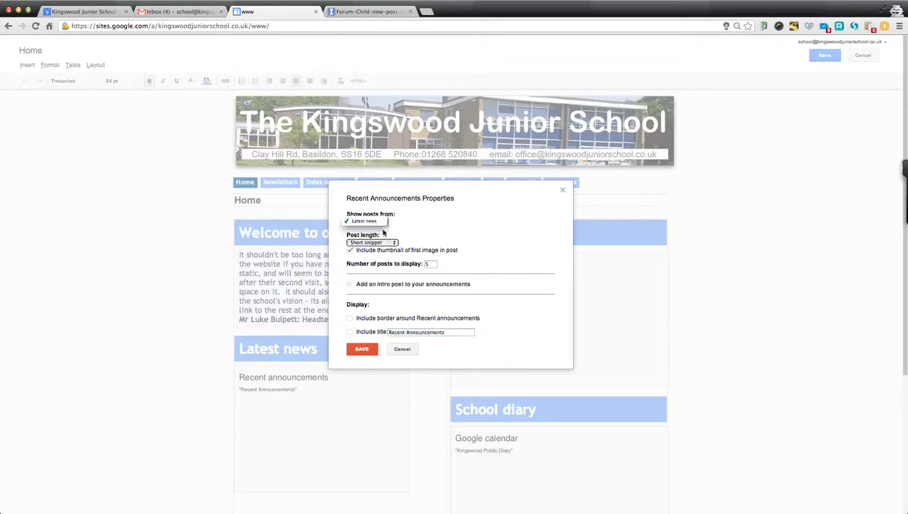
left_click(436, 219)
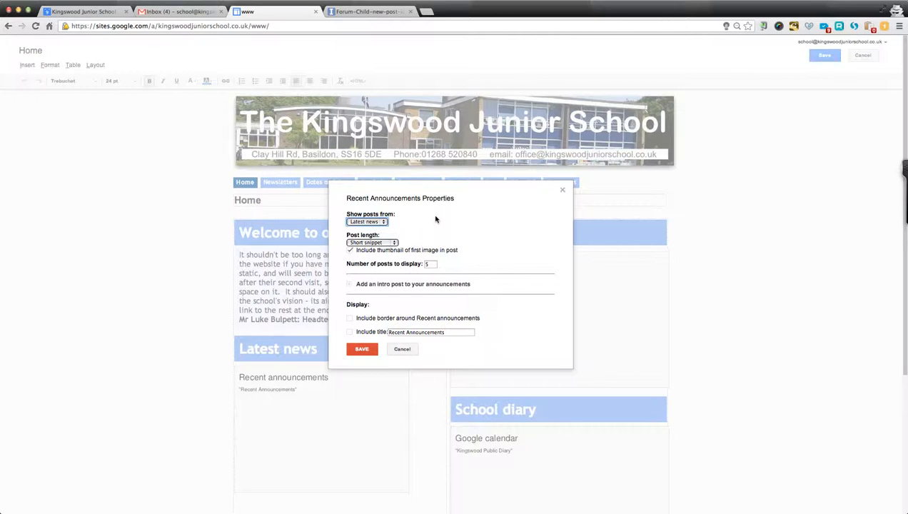
left_click(361, 350)
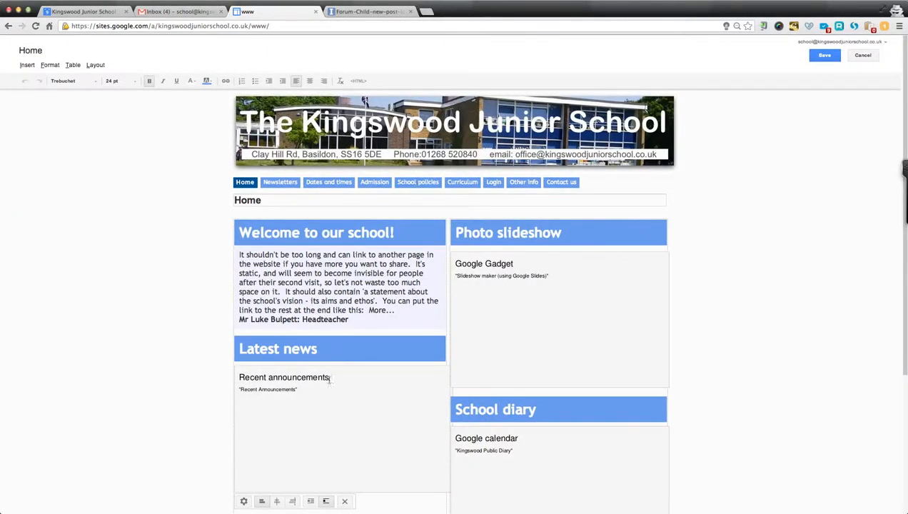
left_click(828, 57)
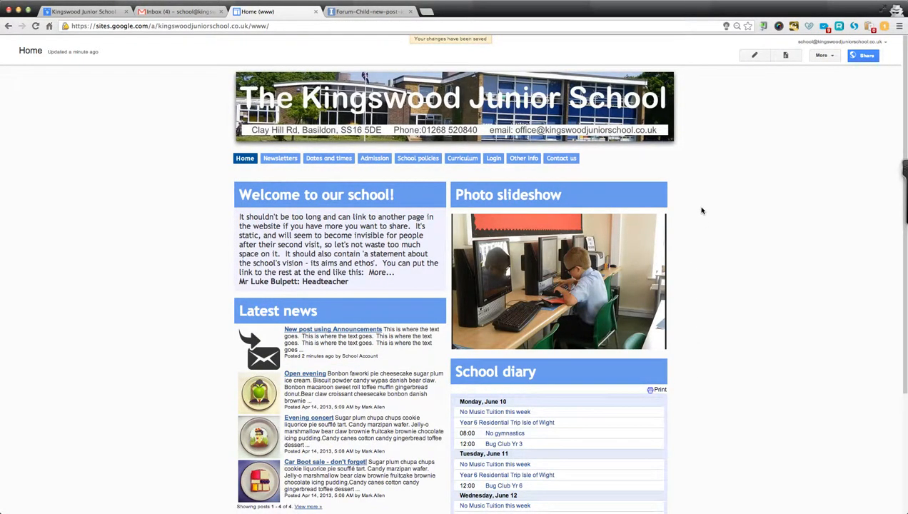
left_click(753, 56)
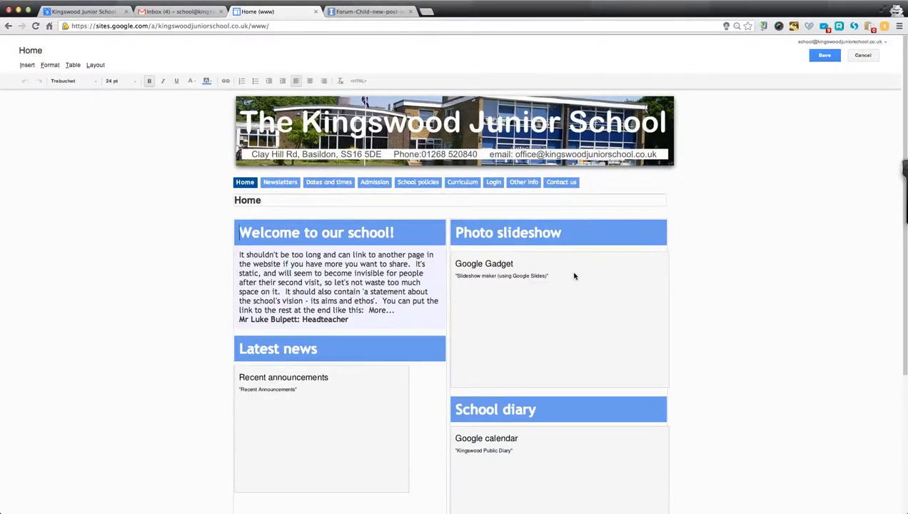
Inspect the Photo slideshow gadget's presentation link (looping, delayms=10000) in its setup dialog, then close it.
left_click(568, 295)
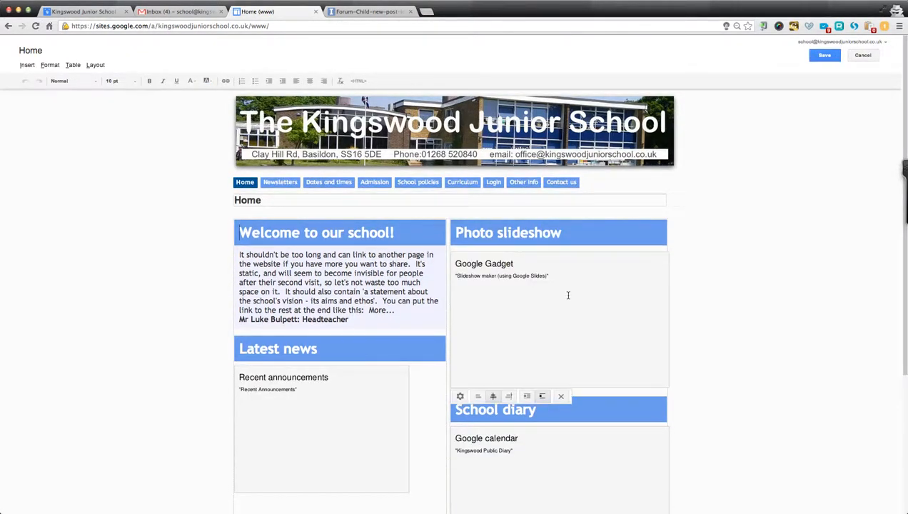
left_click(460, 397)
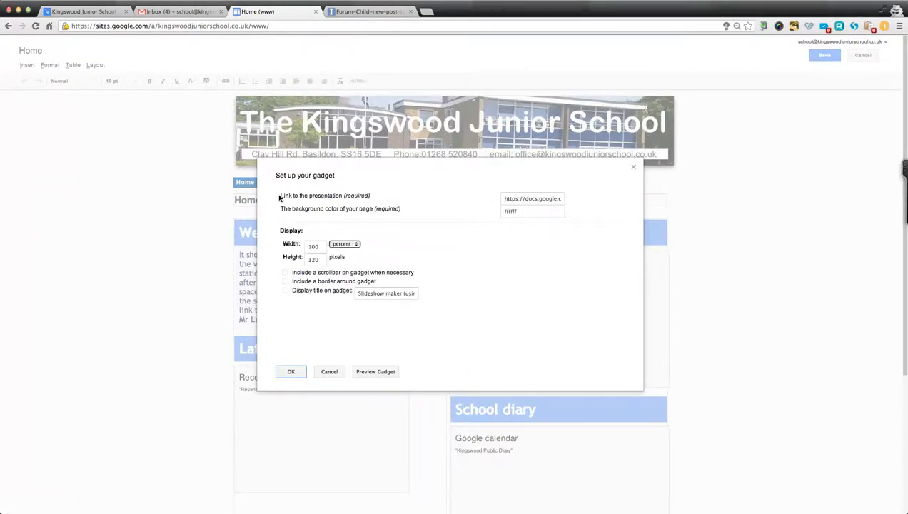
left_click_drag(281, 195, 334, 206)
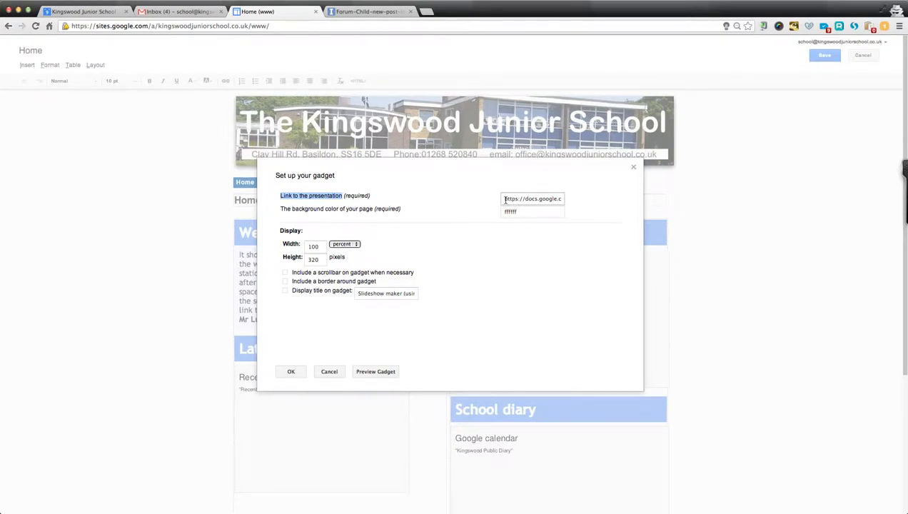
left_click_drag(503, 200, 601, 197)
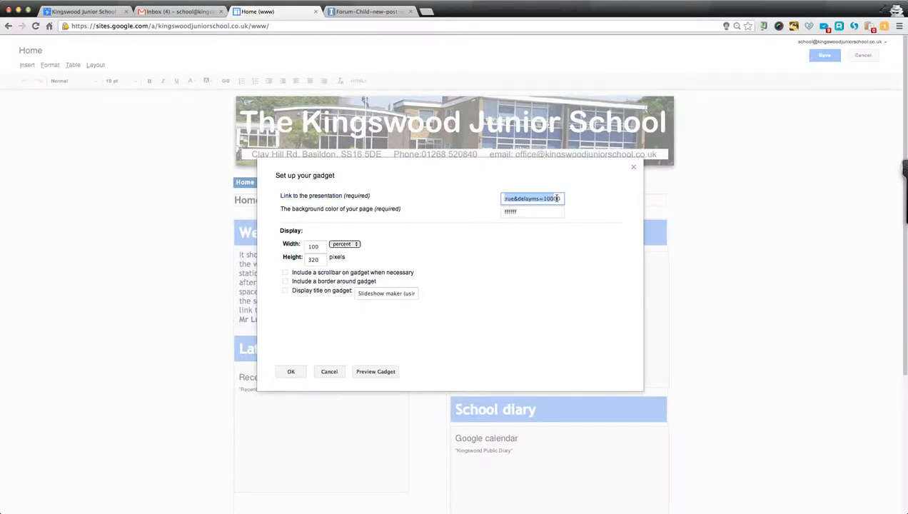
left_click(502, 199)
left_click_drag(502, 199, 599, 199)
left_click(502, 199)
left_click(503, 199)
left_click(325, 372)
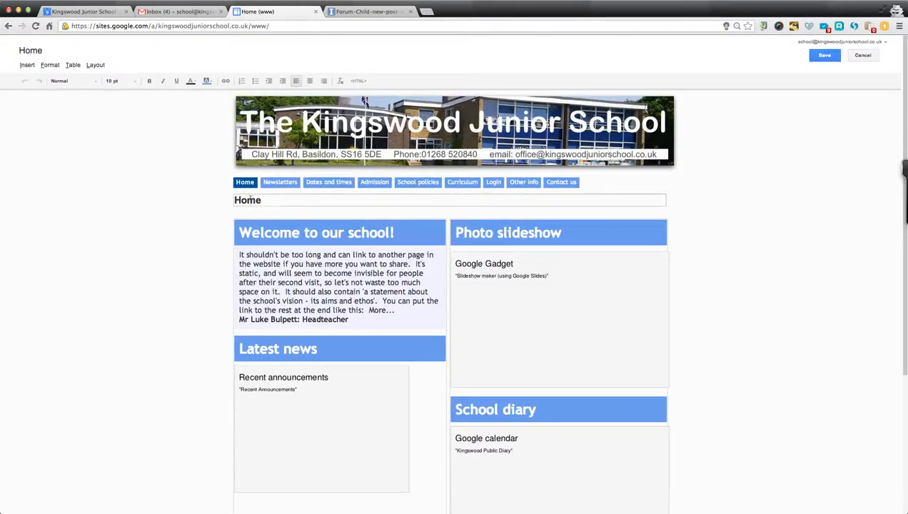
Go from Gmail to Google Drive and open the 'Front page slideshow' presentation.
left_click(176, 12)
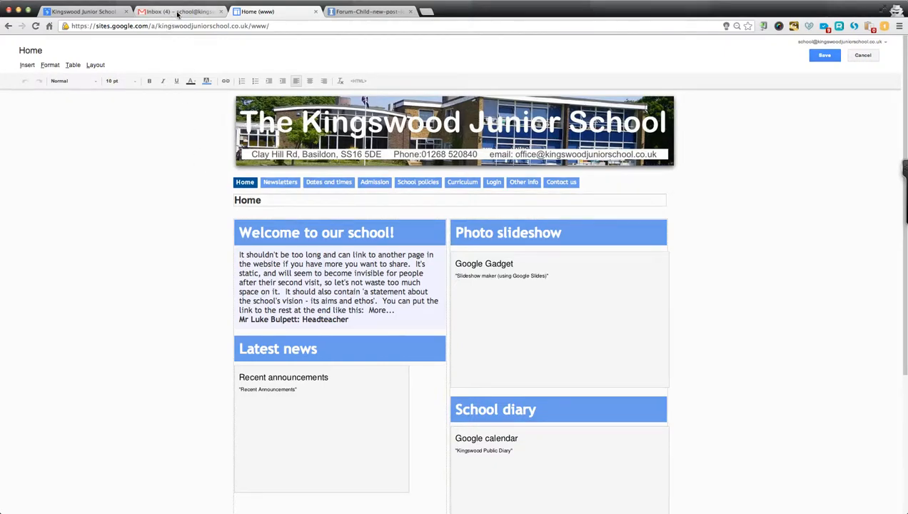
left_click(149, 43)
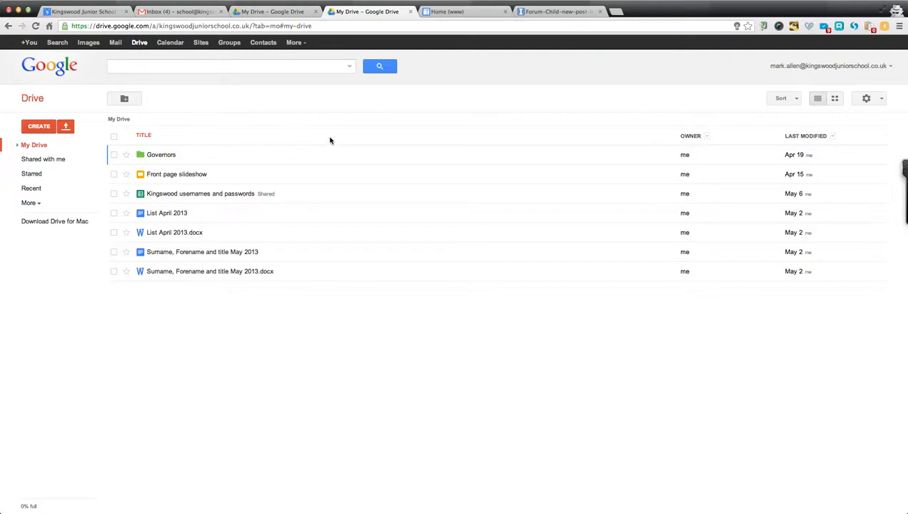
left_click(163, 176)
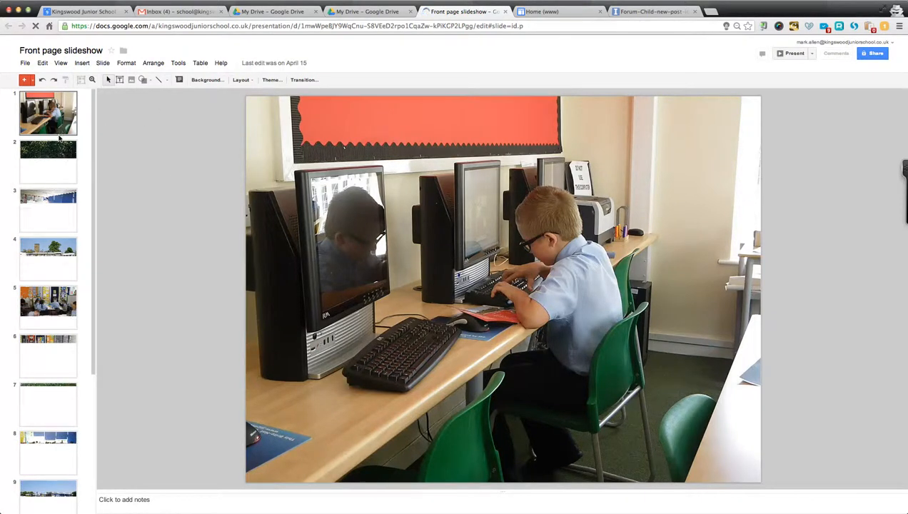
Scroll to the end of the filmstrip and select slide 13, the lunch-hall photo.
scroll(60, 139, "down", 5)
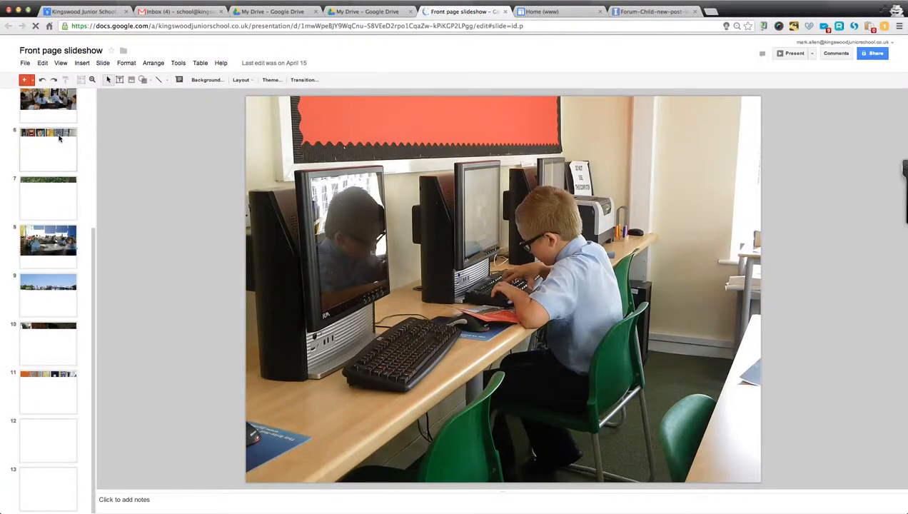
scroll(59, 138, "up", 4)
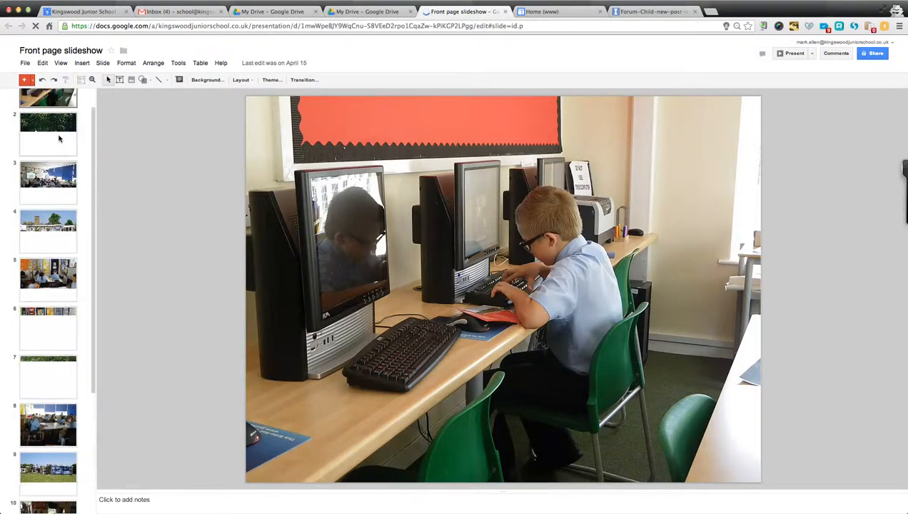
scroll(59, 139, "up", 1)
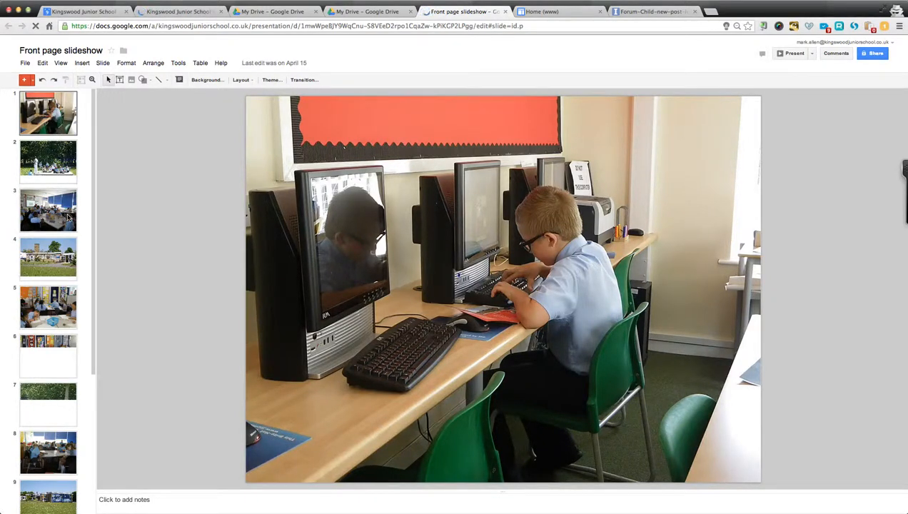
scroll(68, 214, "down", 3)
scroll(68, 218, "down", 2)
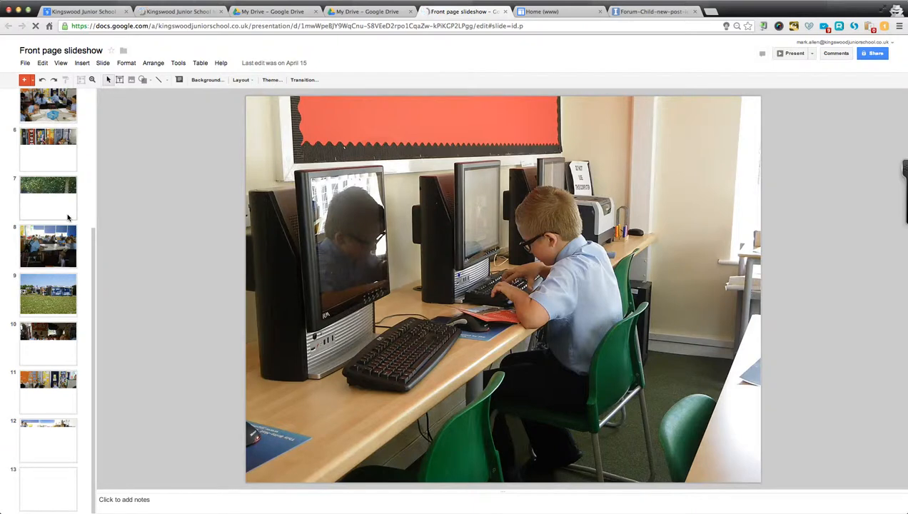
scroll(68, 218, "up", 5)
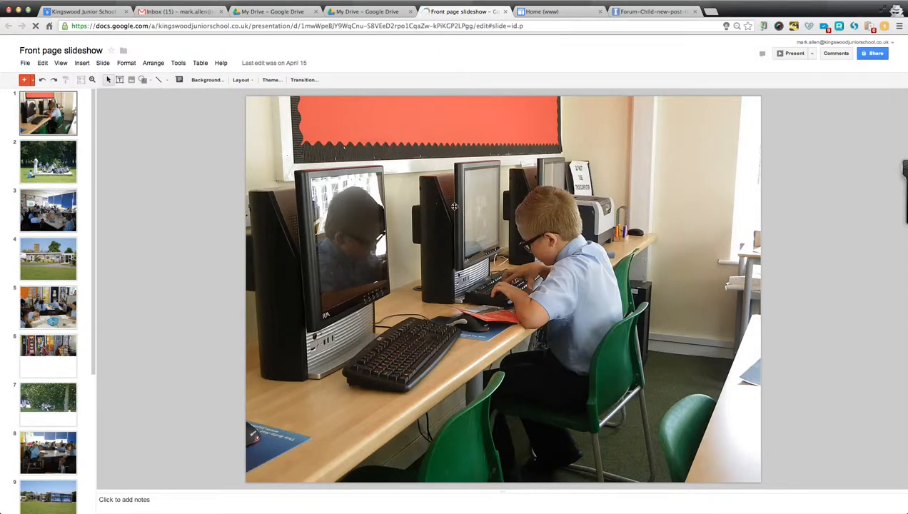
key("End")
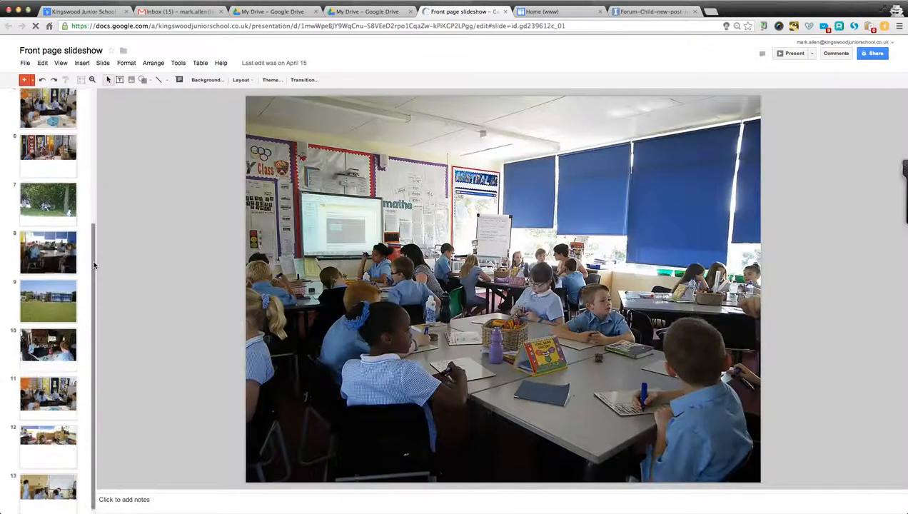
left_click(45, 506)
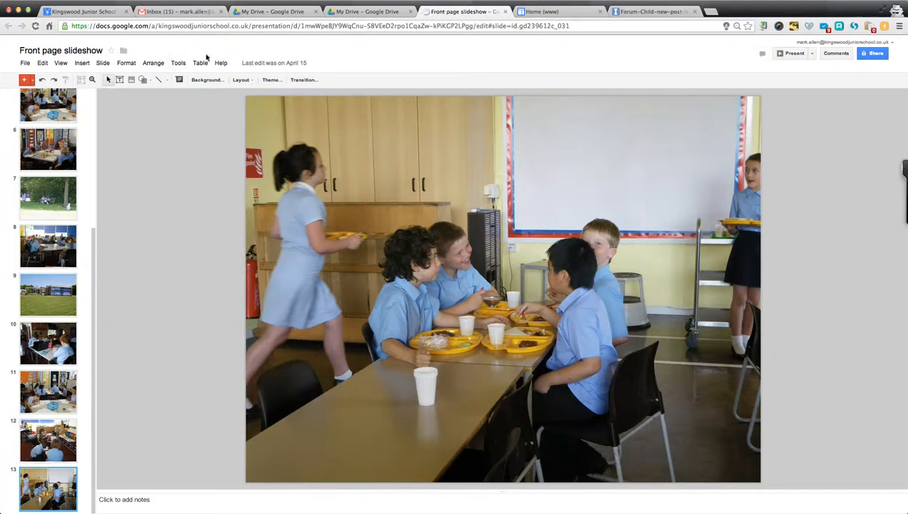
left_click(104, 64)
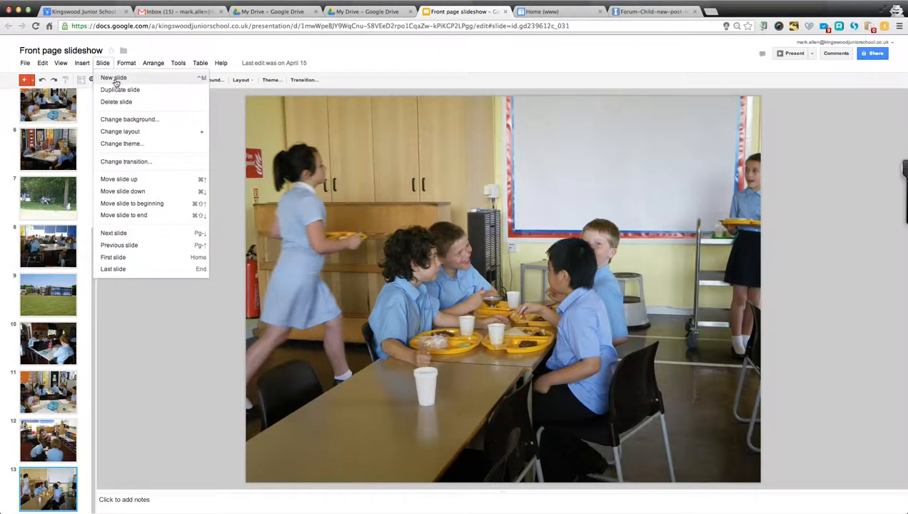
Add a new slide 14, delete its title and subtitle placeholders, and start inserting an image.
left_click(114, 79)
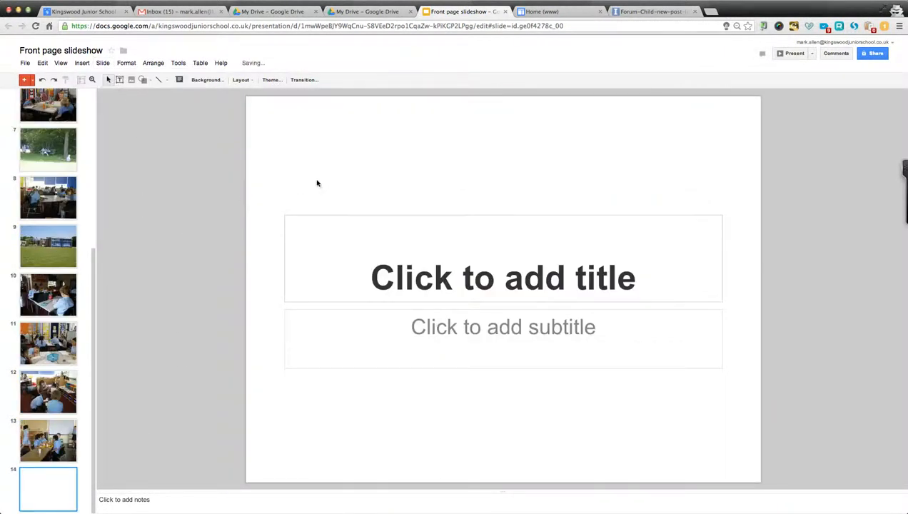
left_click(321, 182)
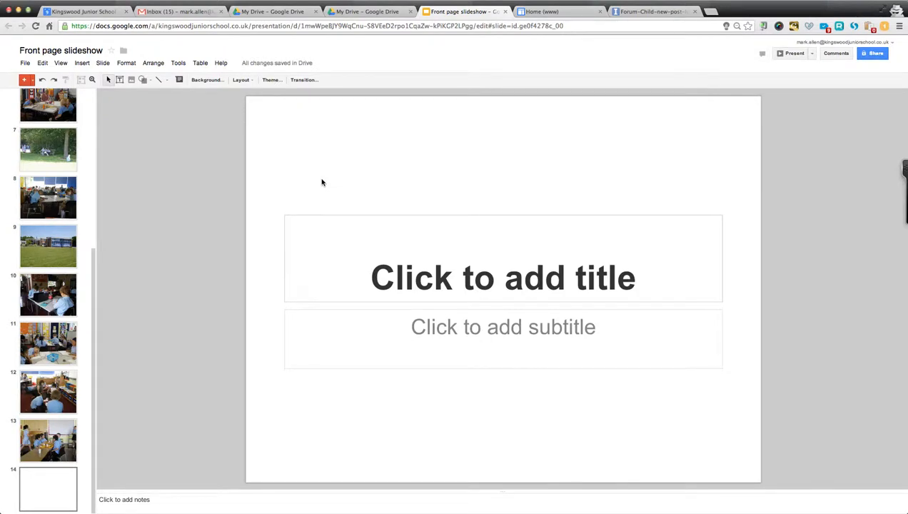
key("ctrl+a")
key("Delete")
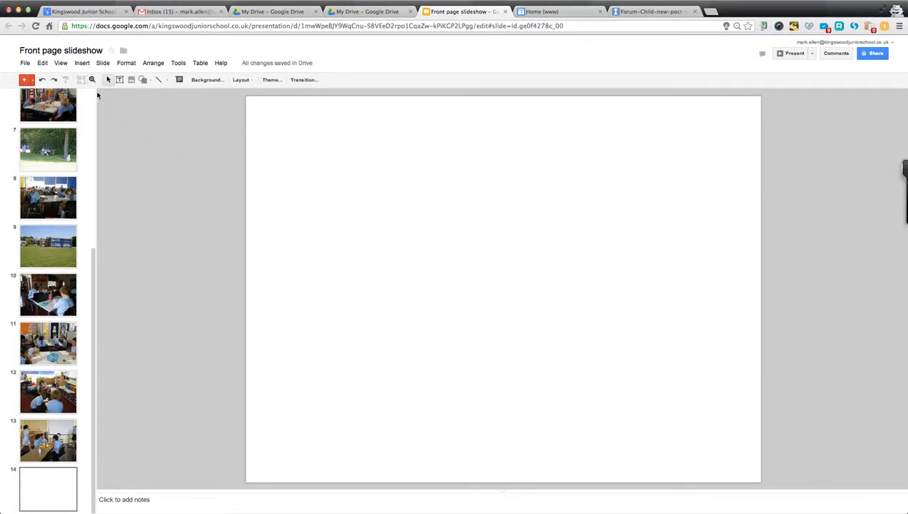
left_click(83, 63)
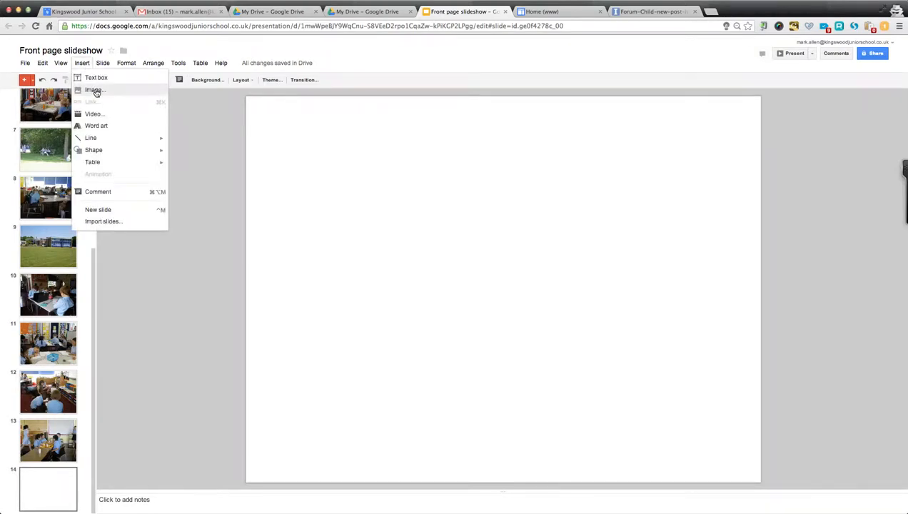
left_click(95, 89)
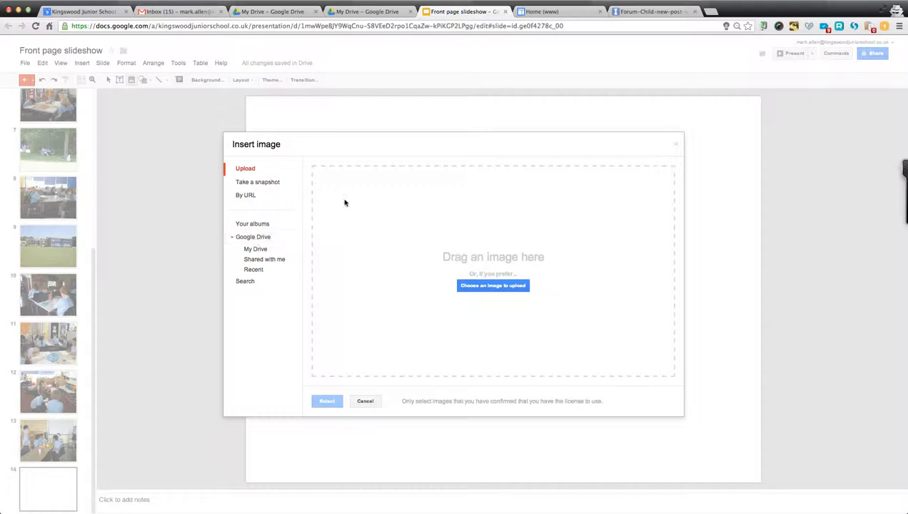
Insert the IMGP1580 classroom photo from Google Drive's Governors > Kingswood photos folder.
left_click(253, 237)
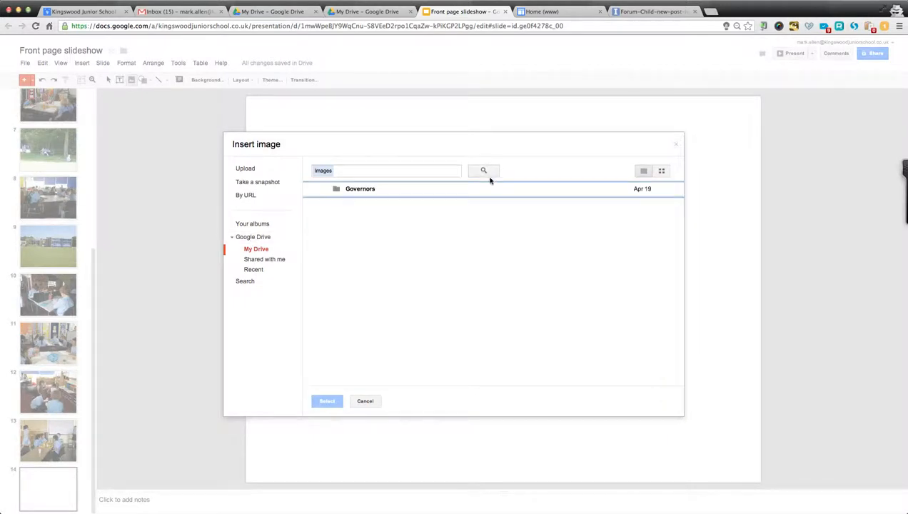
double_click(361, 190)
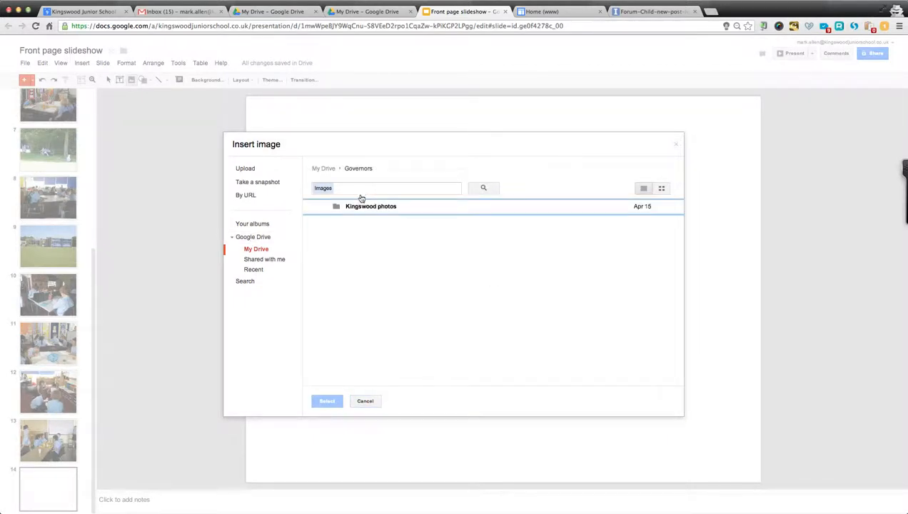
double_click(360, 206)
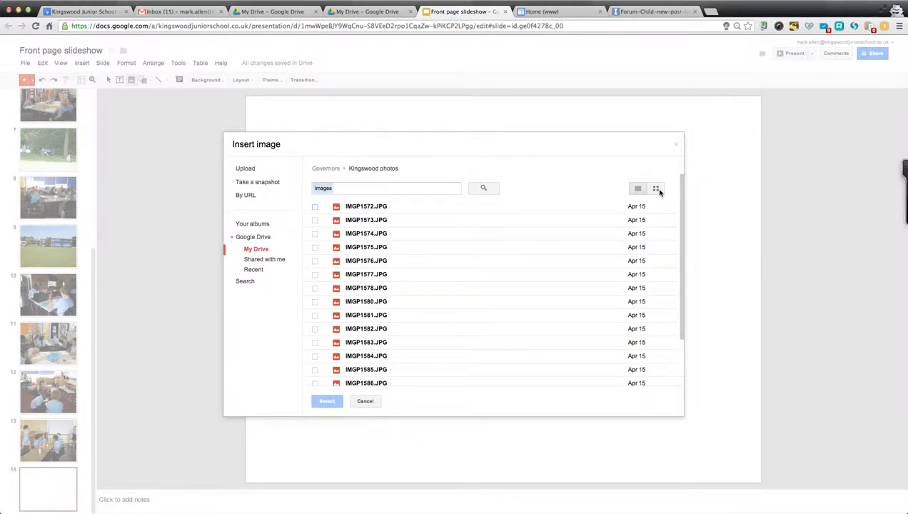
left_click(655, 188)
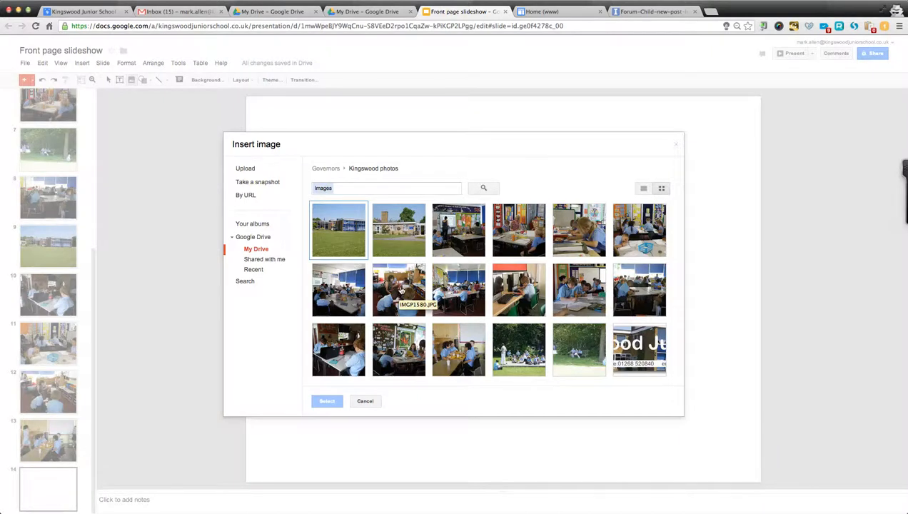
left_click(399, 293)
left_click(327, 402)
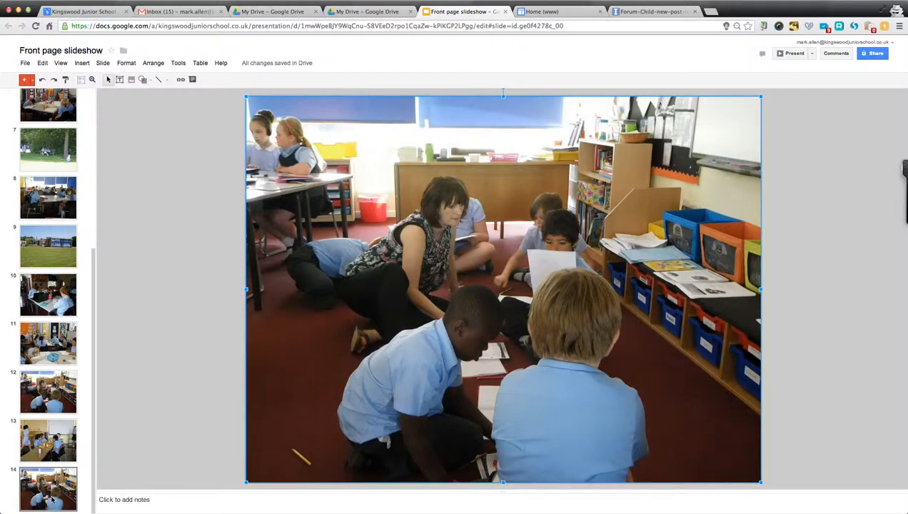
Drag the classroom photo slide up the filmstrip to become slide 1.
left_click_drag(51, 498, 55, 120)
scroll(86, 235, "up", 5)
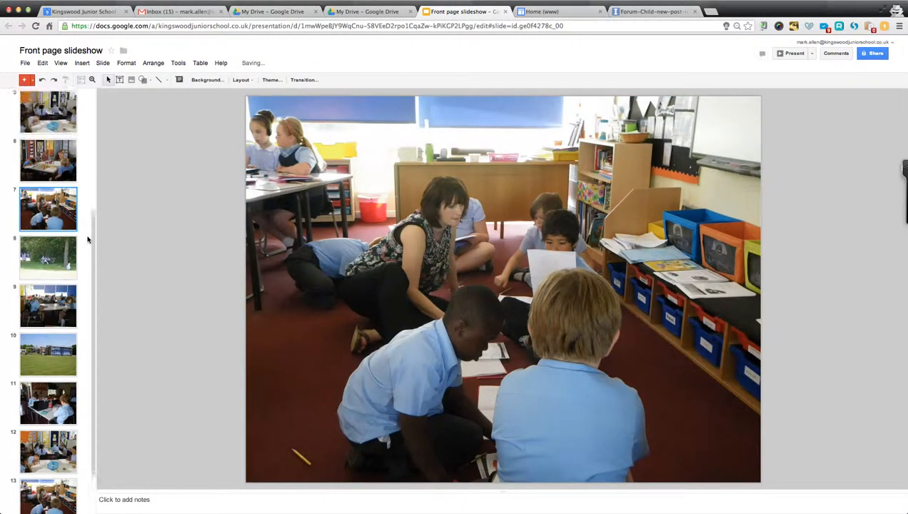
scroll(87, 240, "up", 2)
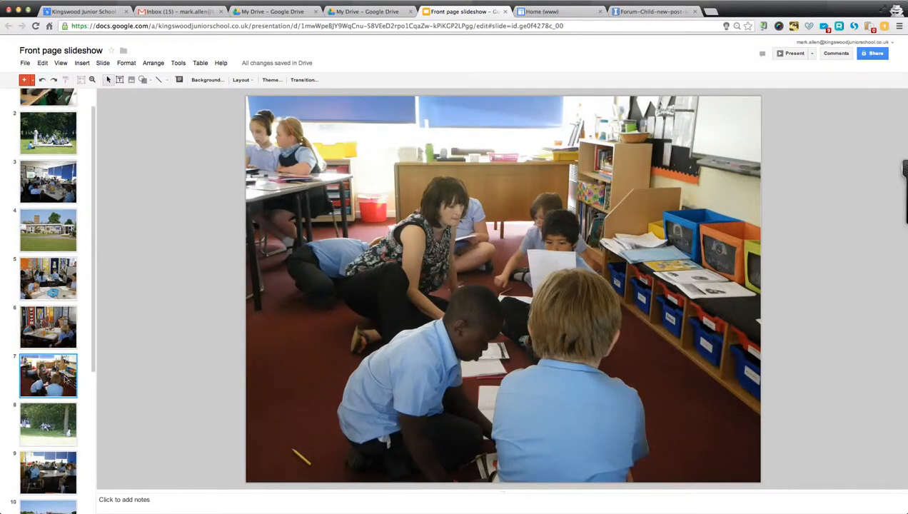
left_click_drag(58, 252, 60, 122)
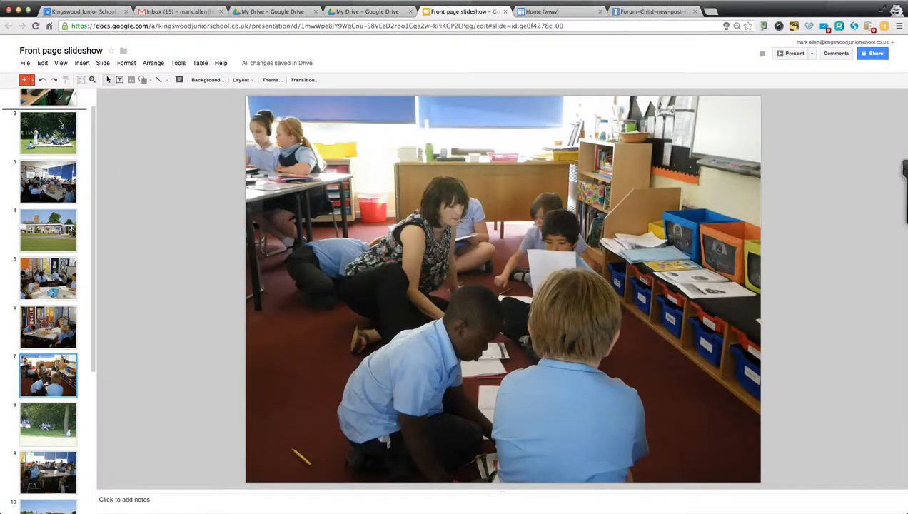
left_click_drag(55, 178, 54, 94)
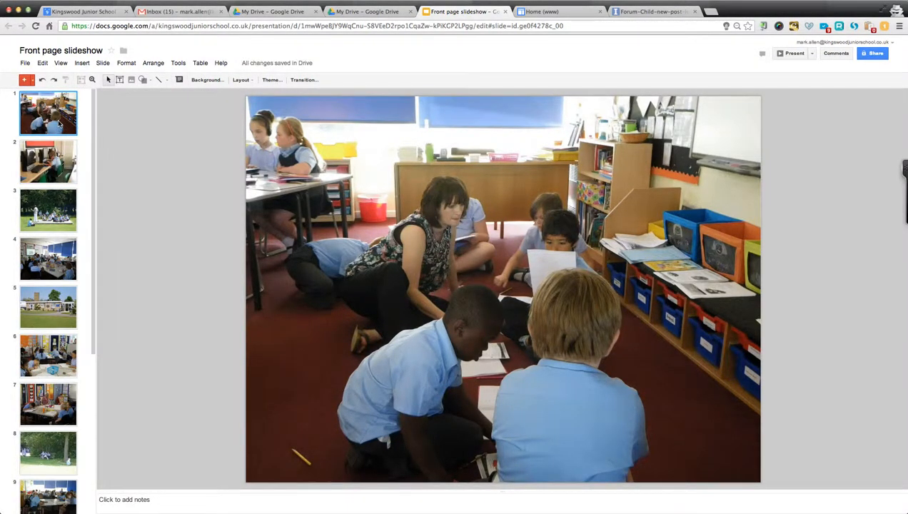
left_click(576, 12)
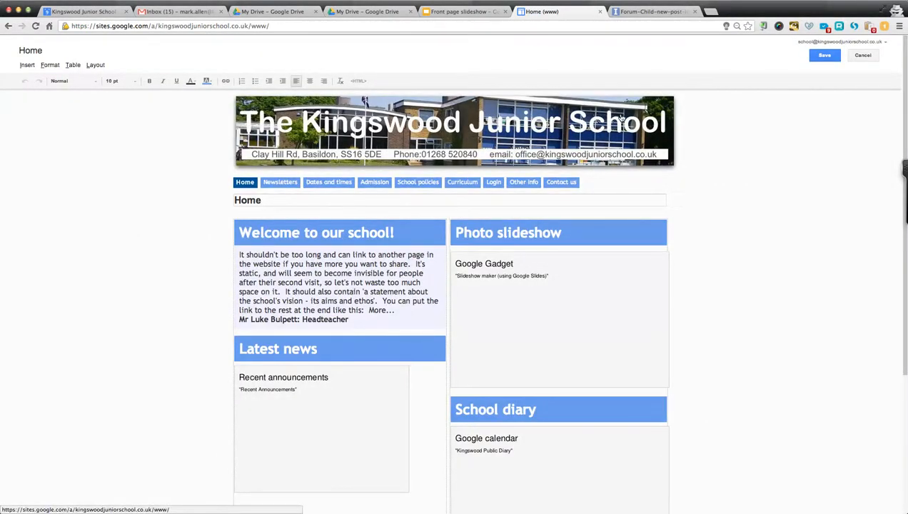
Check the live home page's photo slideshow and diary, moving between the Sites and Slides tabs.
left_click(621, 120)
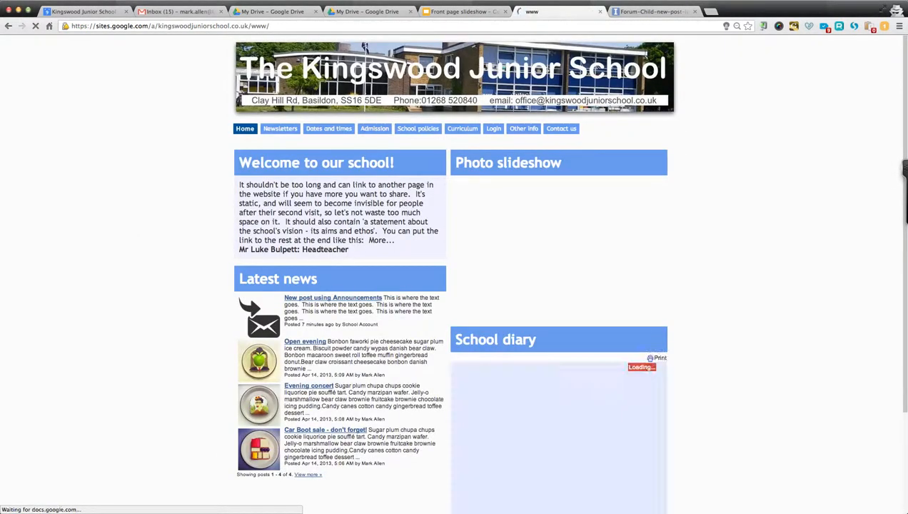
scroll(718, 315, "down", 3)
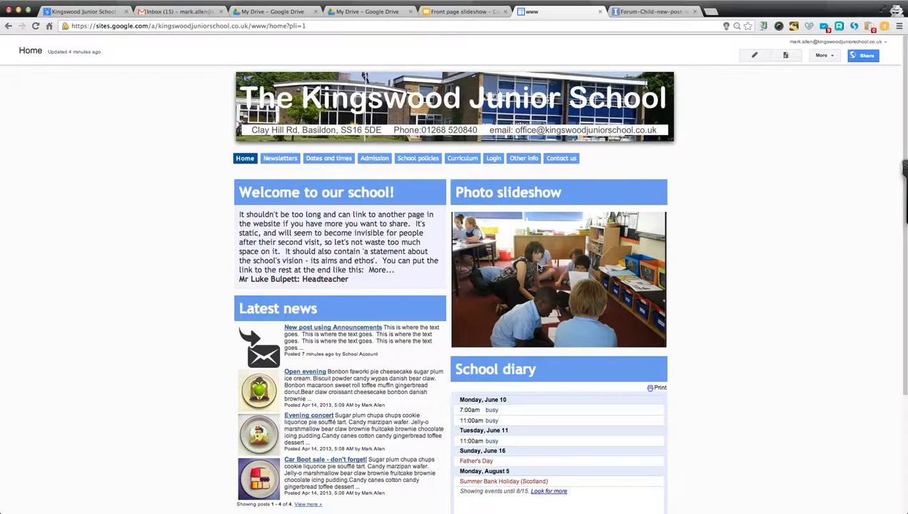
left_click(461, 11)
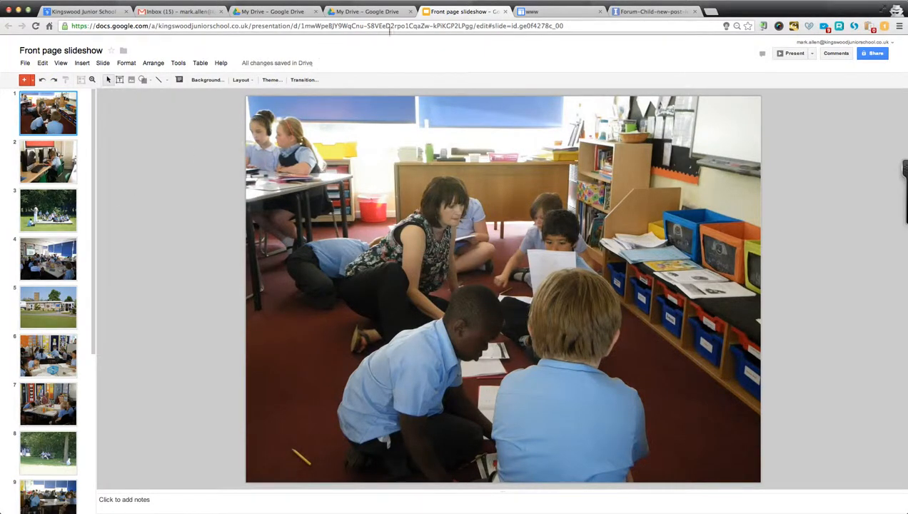
left_click(551, 12)
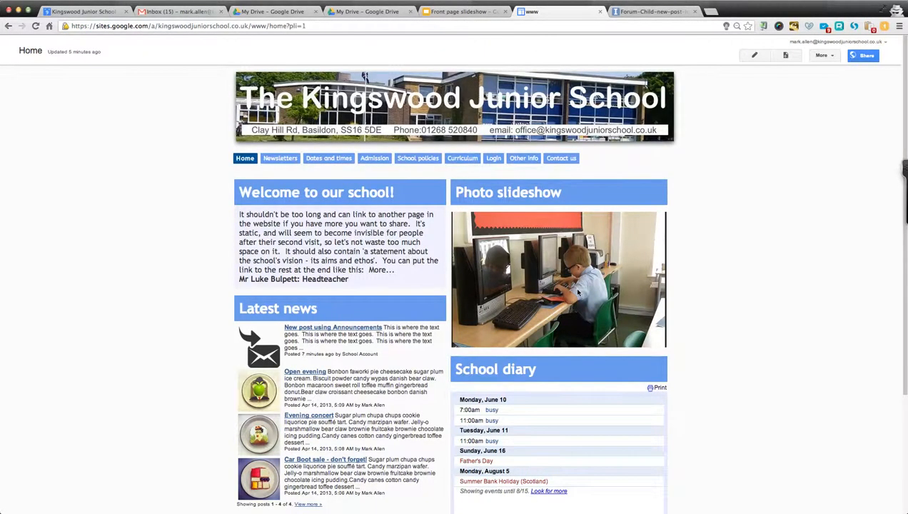
scroll(578, 289, "down", 3)
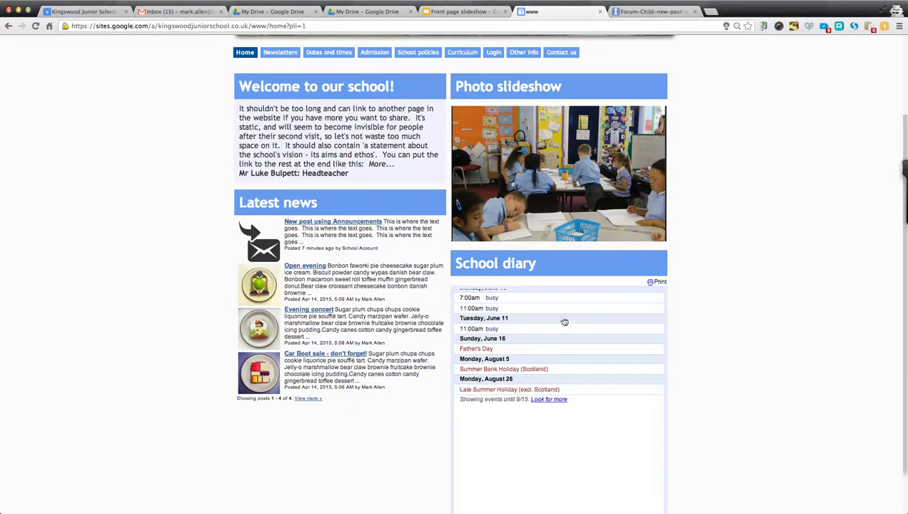
scroll(558, 322, "up", 2)
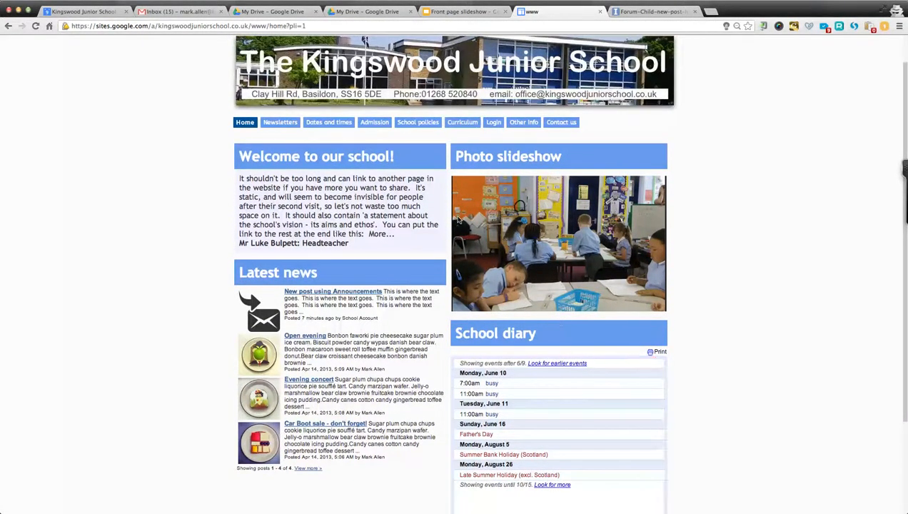
scroll(558, 324, "up", 1)
left_click(442, 8)
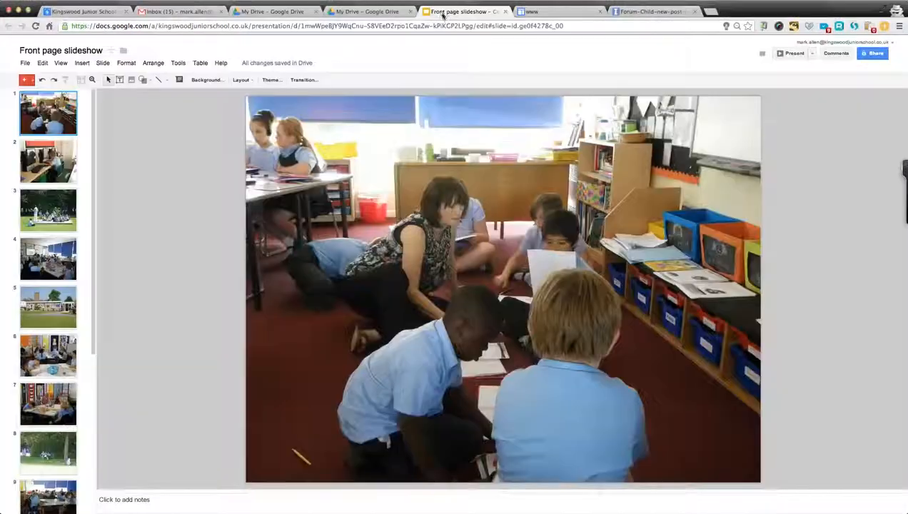
Share the Front page slideshow with a colleague's school address as an editor.
left_click(870, 54)
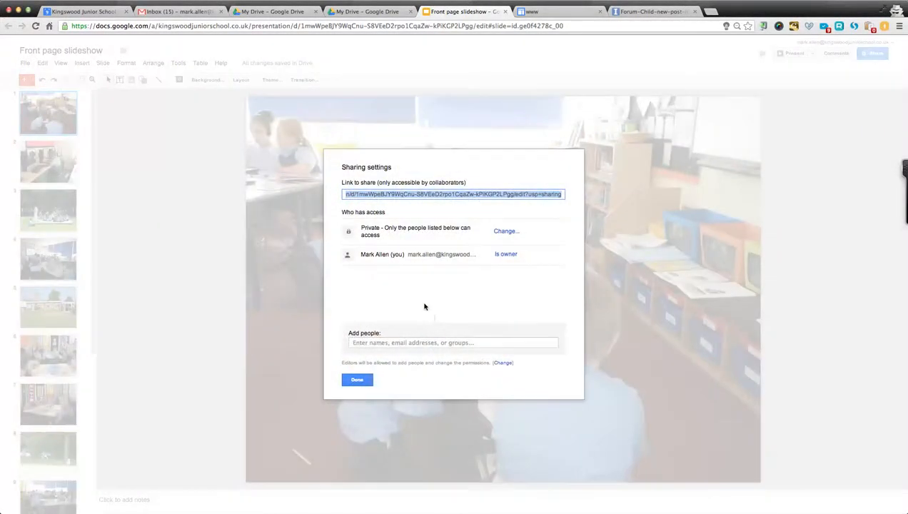
left_click(409, 342)
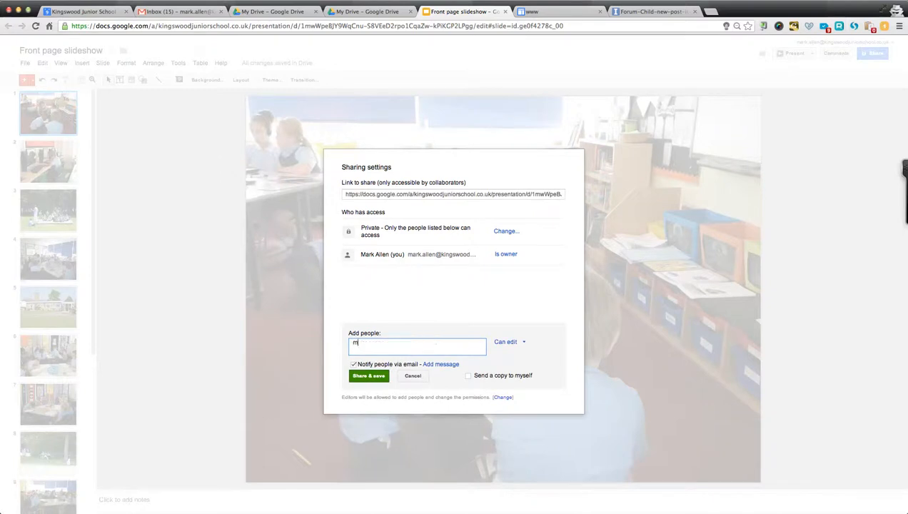
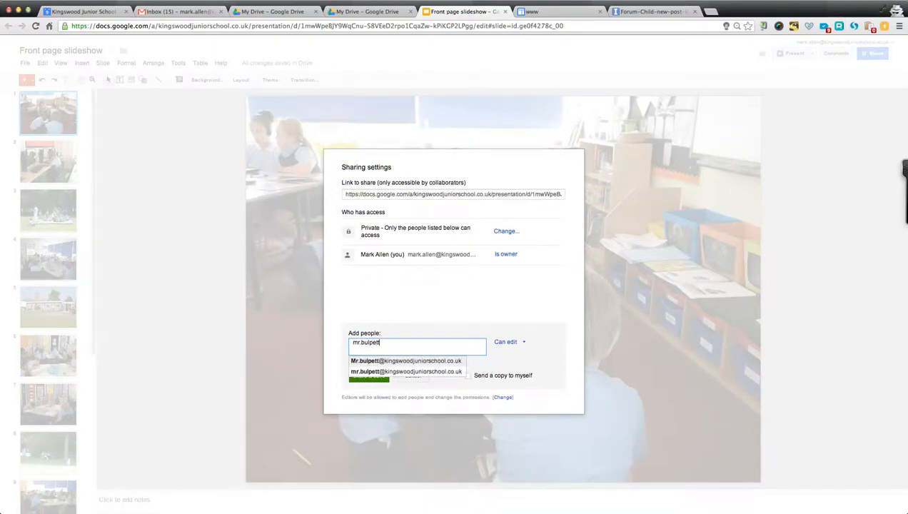
left_click(408, 360)
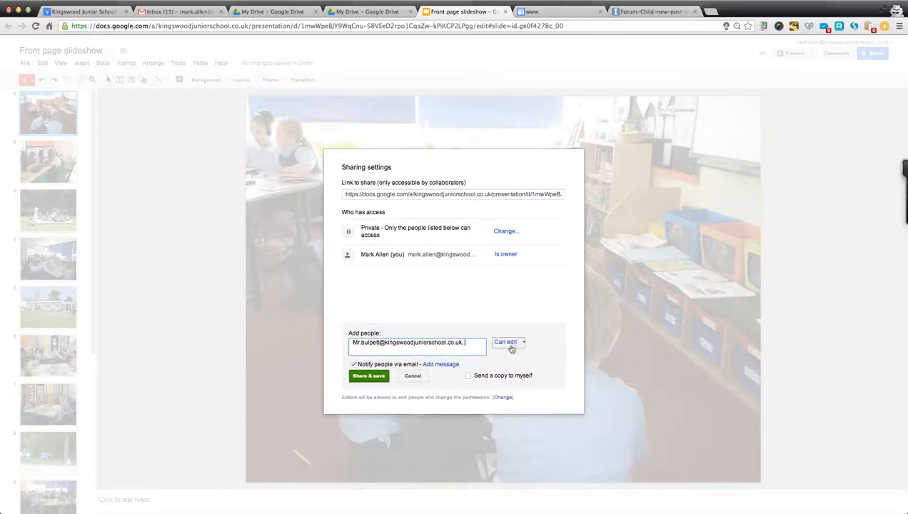
left_click(369, 376)
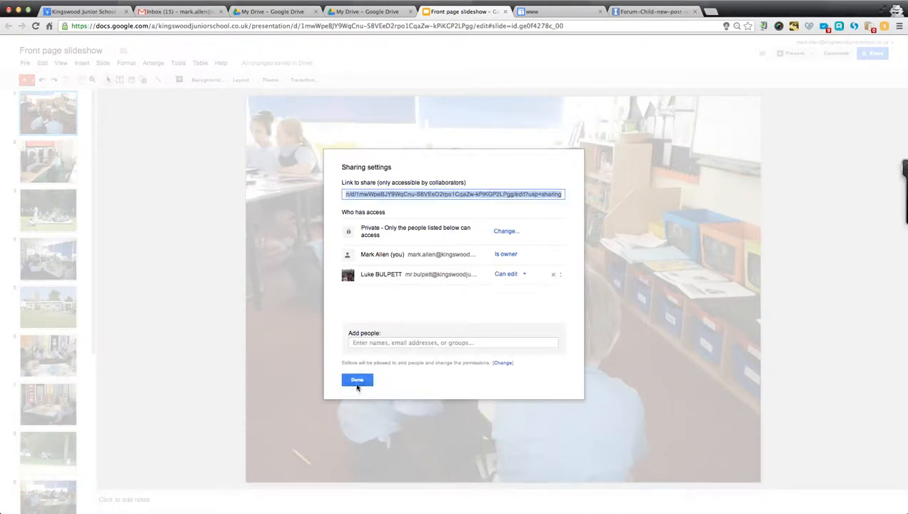
left_click(357, 379)
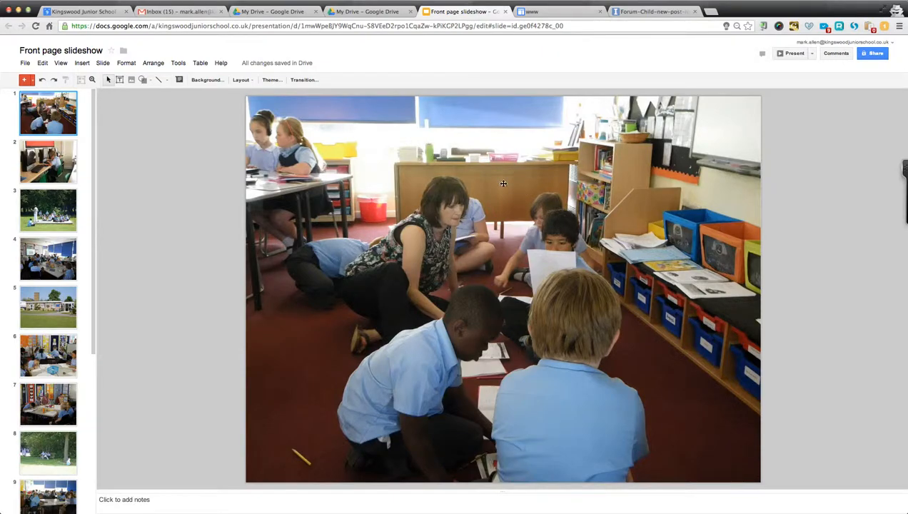
left_click(555, 15)
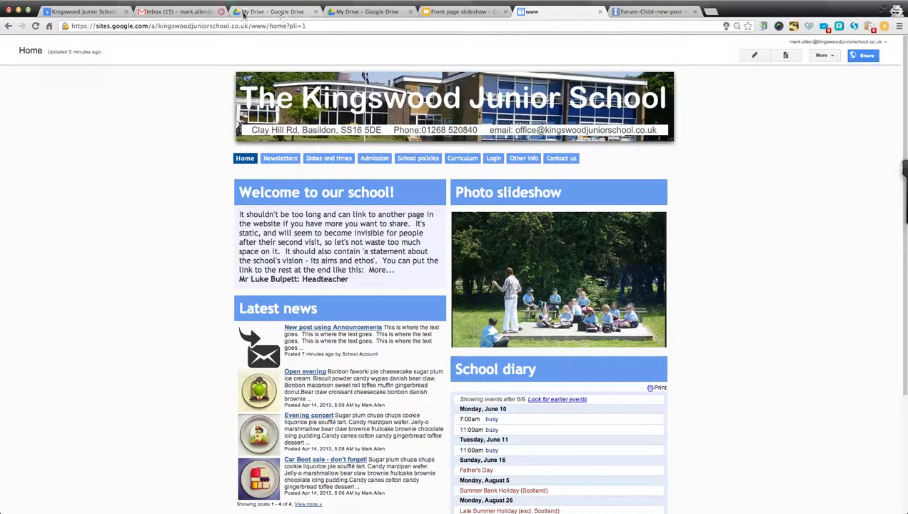
left_click(188, 13)
Open Google Calendar in a new tab from the Google bar, showing 9–15 June 2013.
left_click(181, 43)
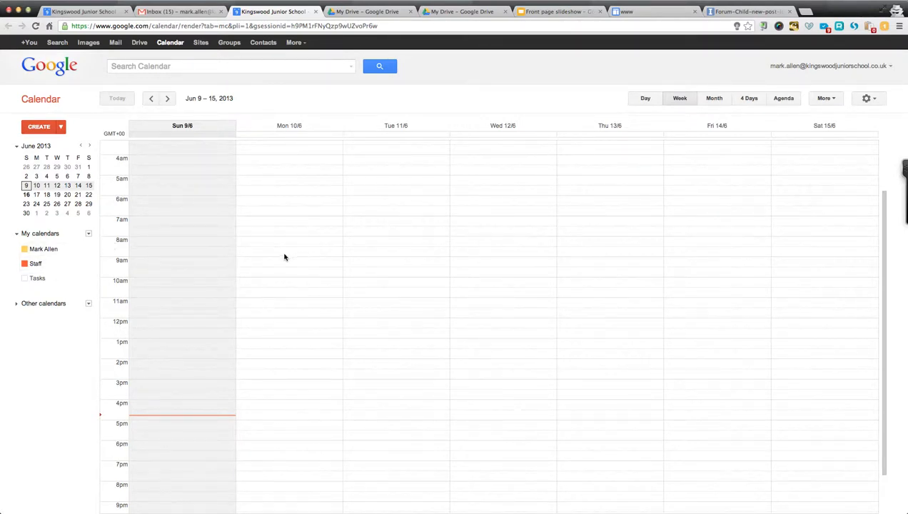
left_click(838, 67)
Sign out, then sign in with the school's shared account email and password.
left_click(879, 190)
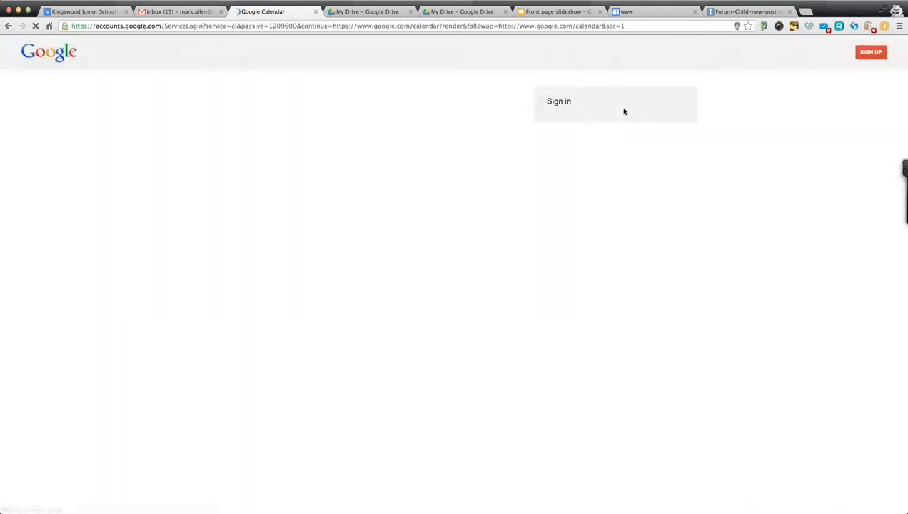
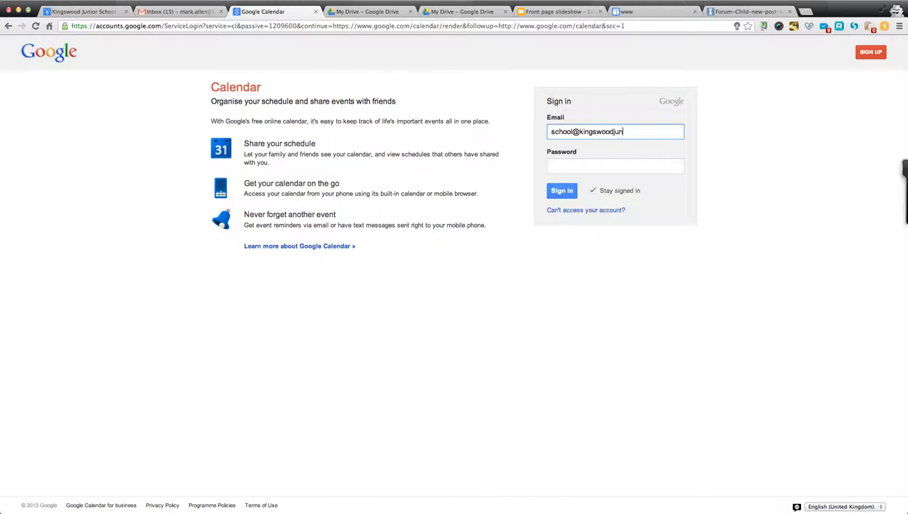
key("Tab")
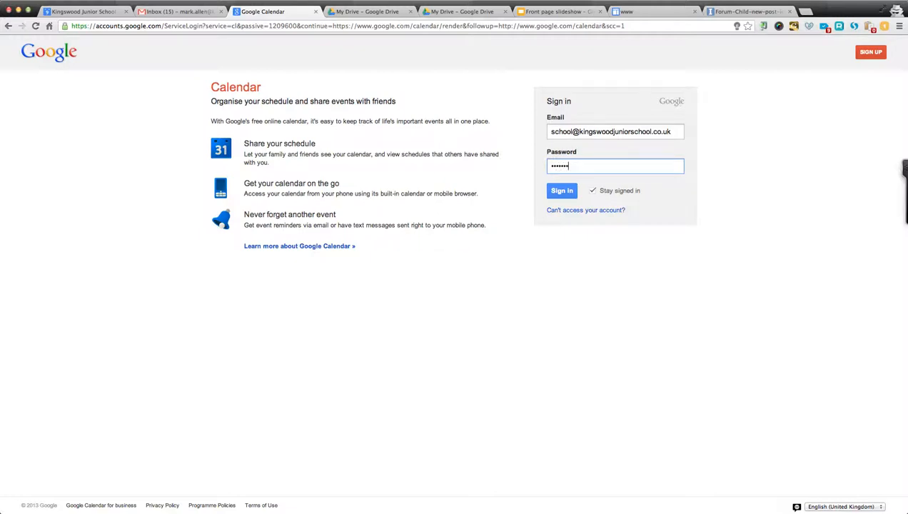
left_click(560, 190)
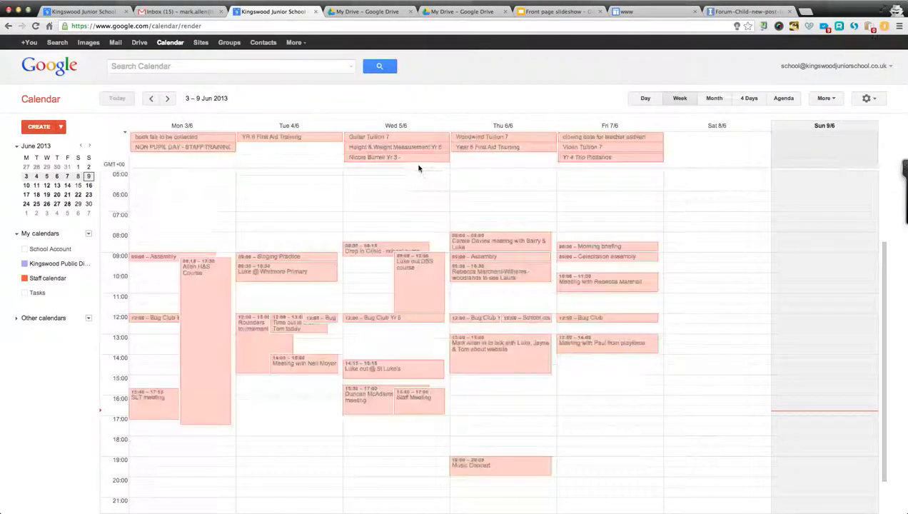
Move to the following week and switch to Agenda view, listing events from 16 June 2013.
left_click(167, 98)
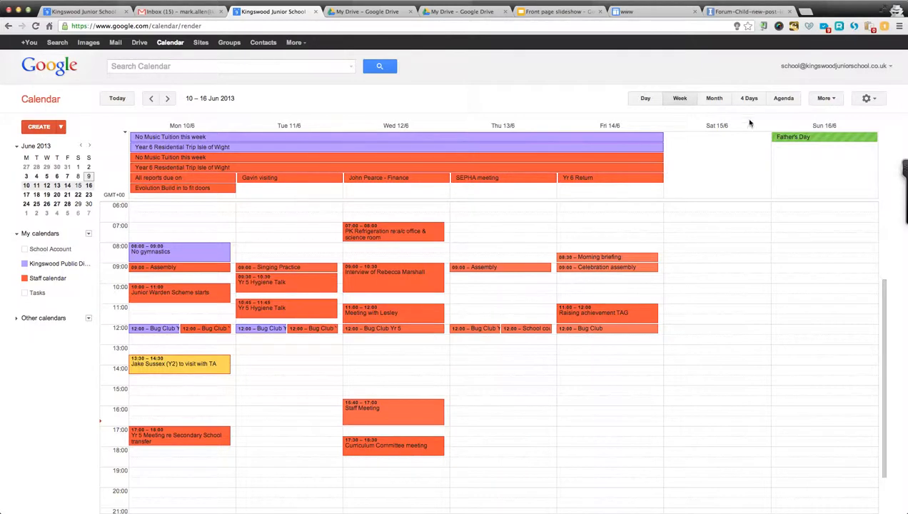
left_click(782, 98)
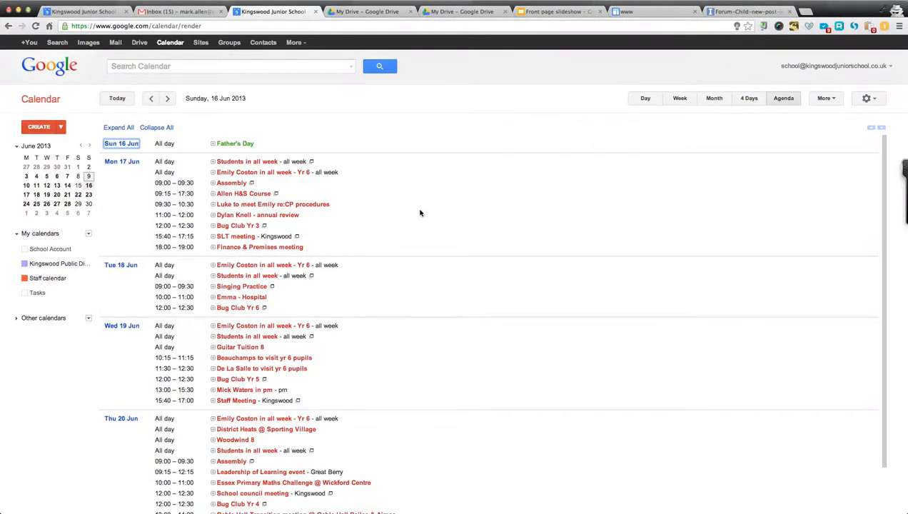
scroll(419, 213, "down", 2)
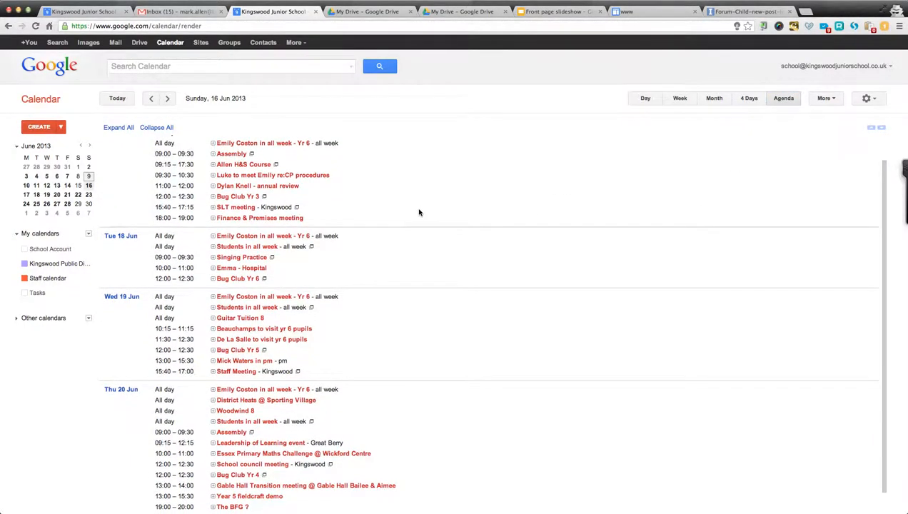
scroll(419, 213, "down", 2)
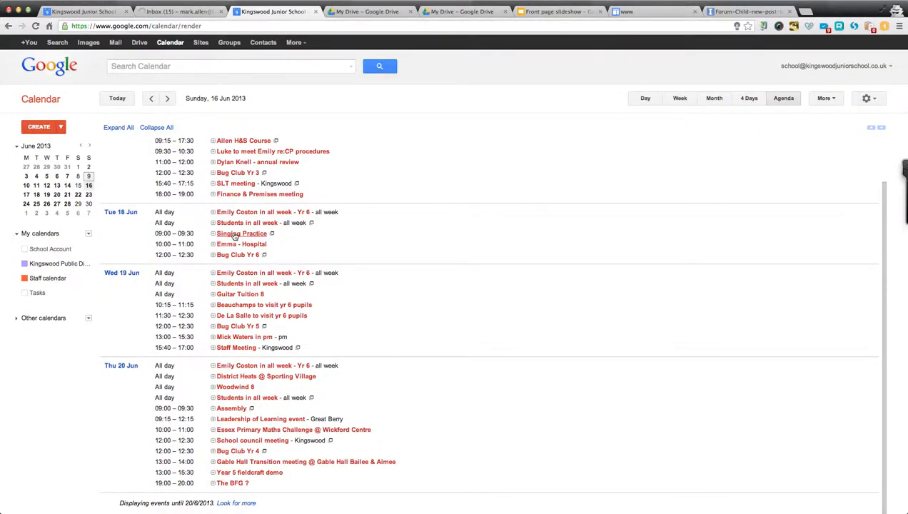
Copy Tuesday 18 June's 09:00–09:30 Singing Practice into the Kingswood Public Diary and save it.
left_click(213, 234)
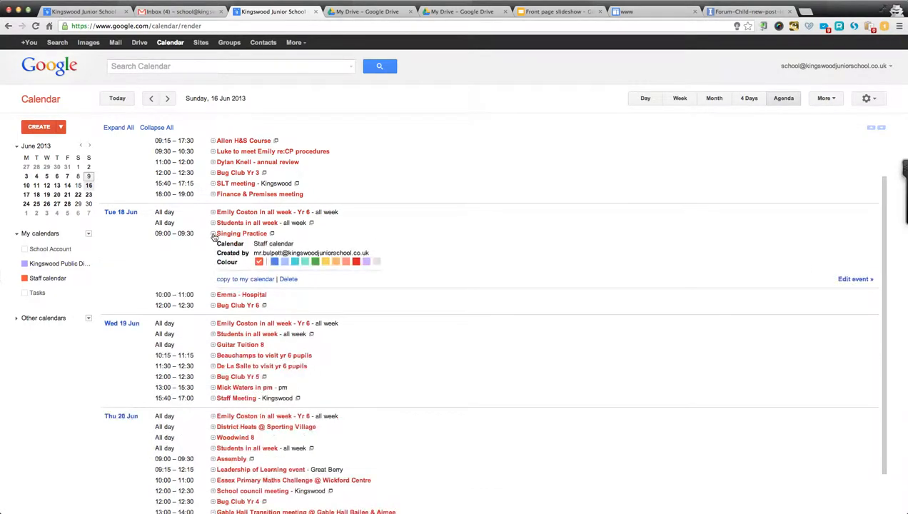
left_click(244, 280)
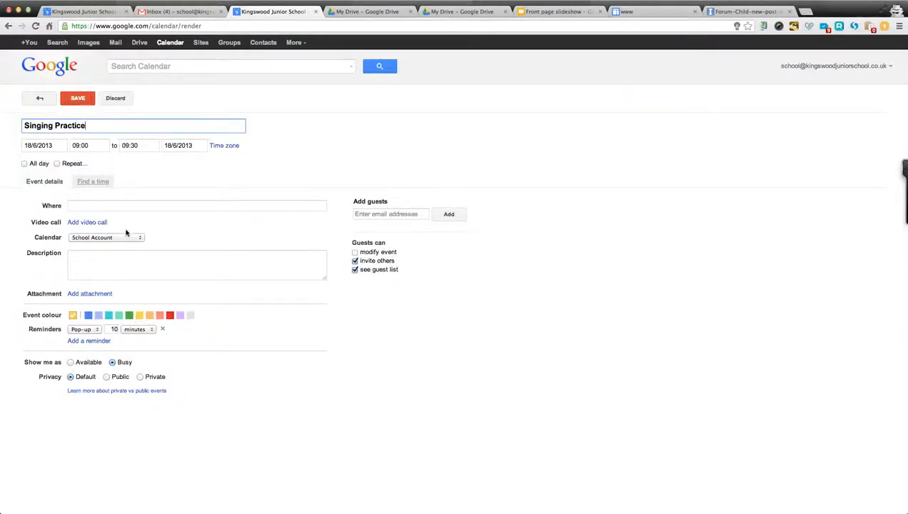
left_click(139, 240)
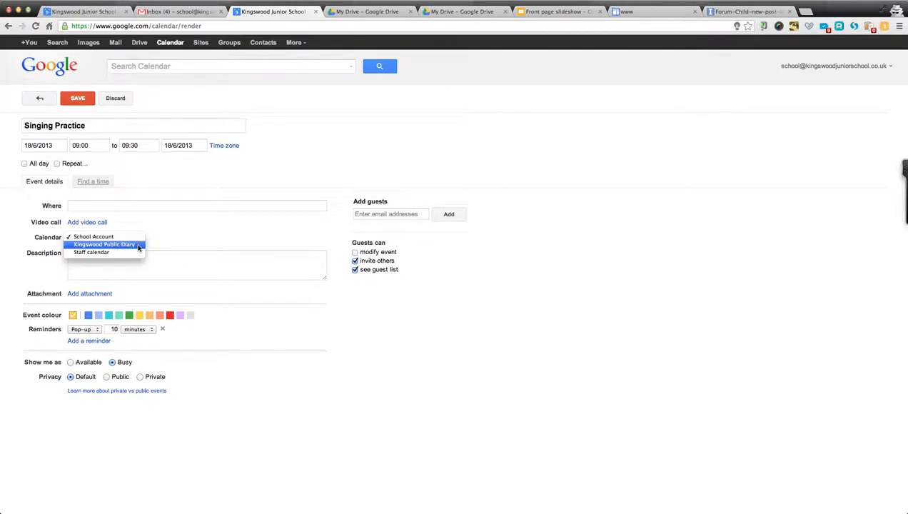
left_click(139, 245)
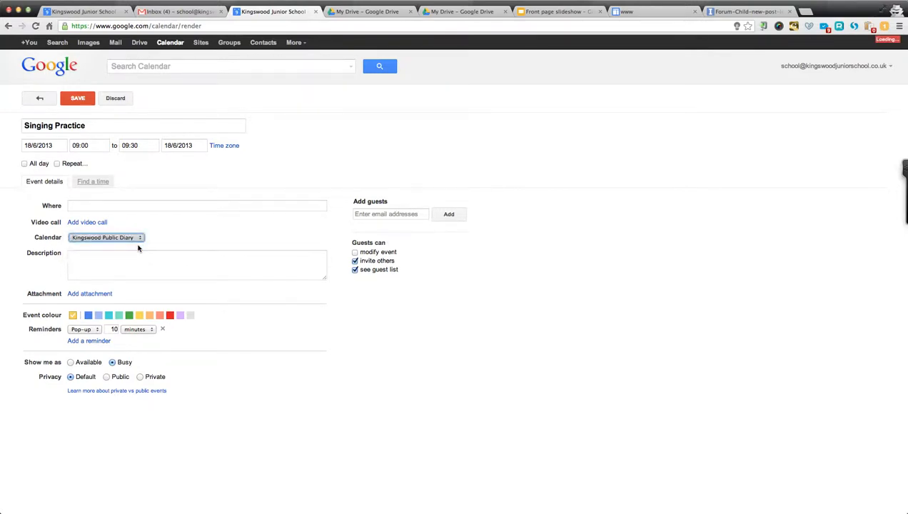
left_click(88, 101)
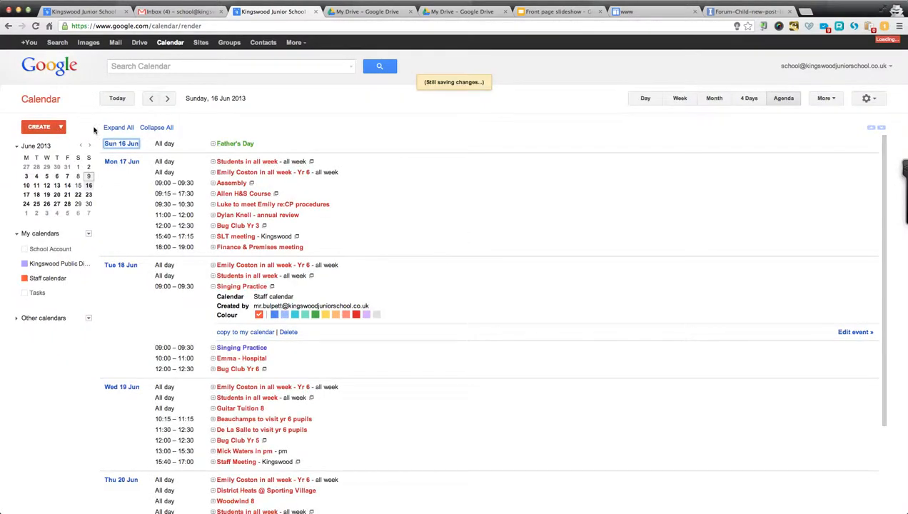
Reload the school home page and check that the diary lists 18 June's 09:00 Singing Practice.
left_click(620, 12)
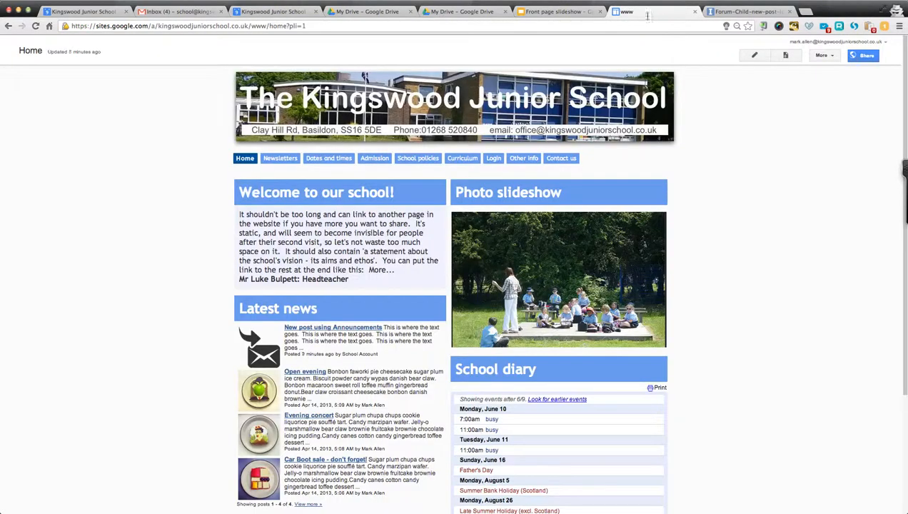
key("super+r")
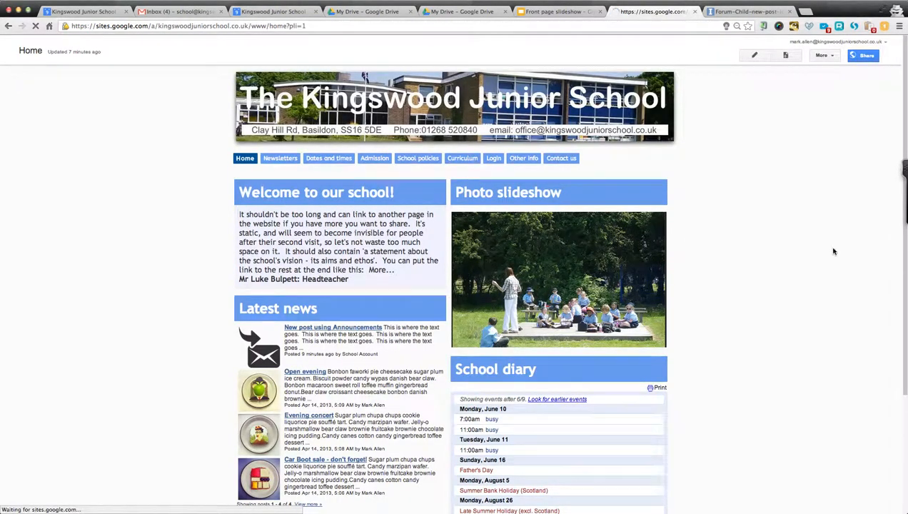
scroll(834, 251, "down", 1)
scroll(834, 251, "down", 3)
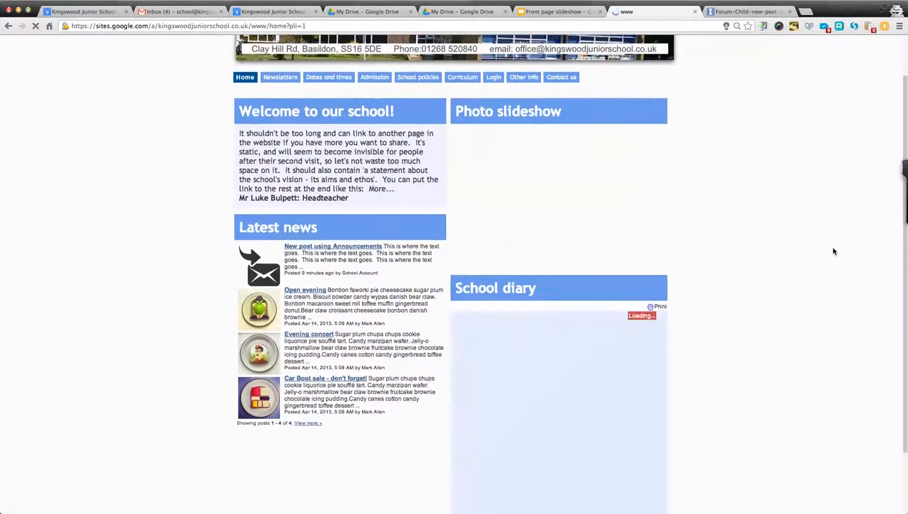
scroll(833, 251, "down", 1)
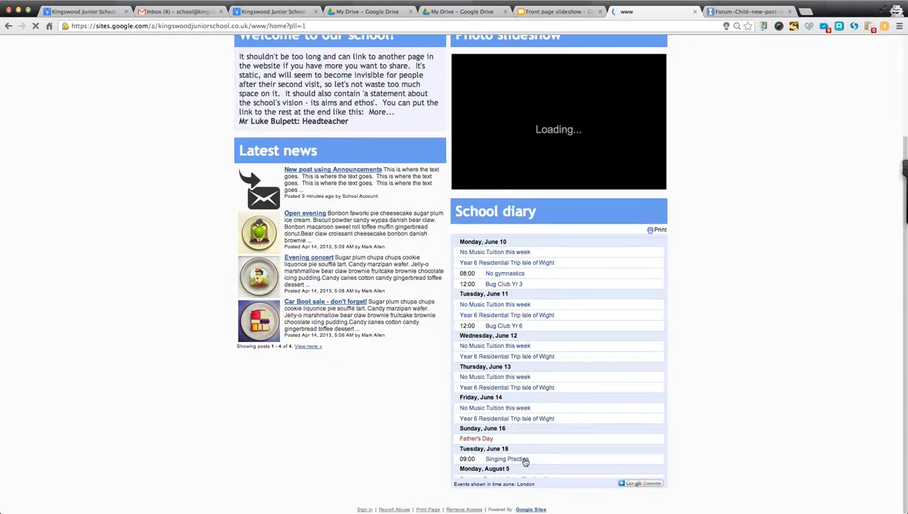
scroll(687, 282, "up", 4)
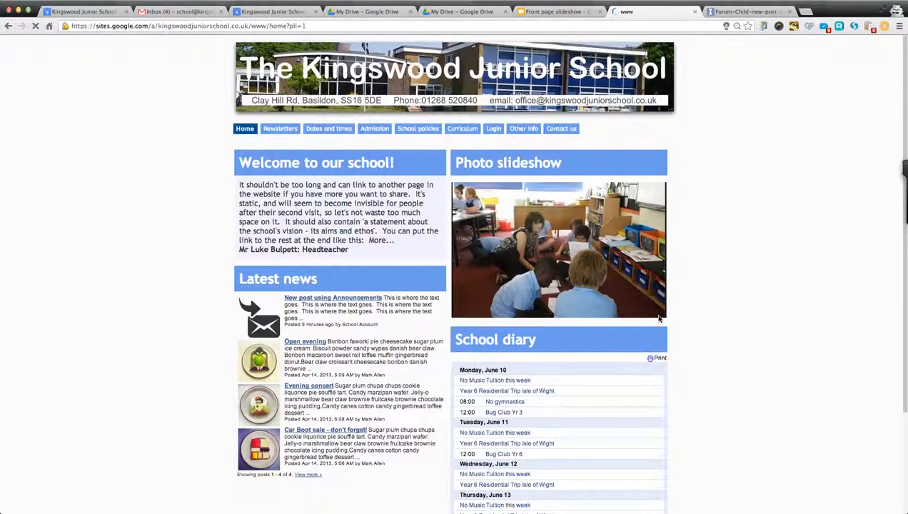
scroll(762, 149, "down", 3)
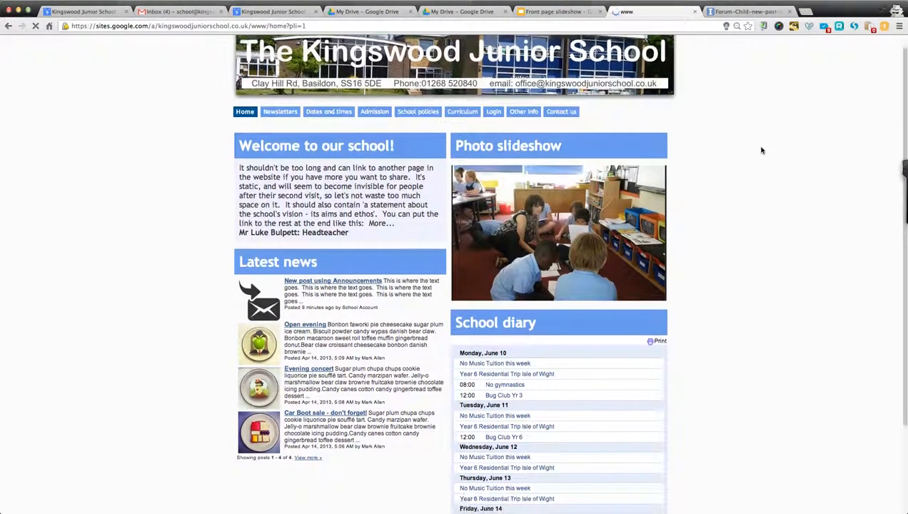
scroll(761, 150, "up", 2)
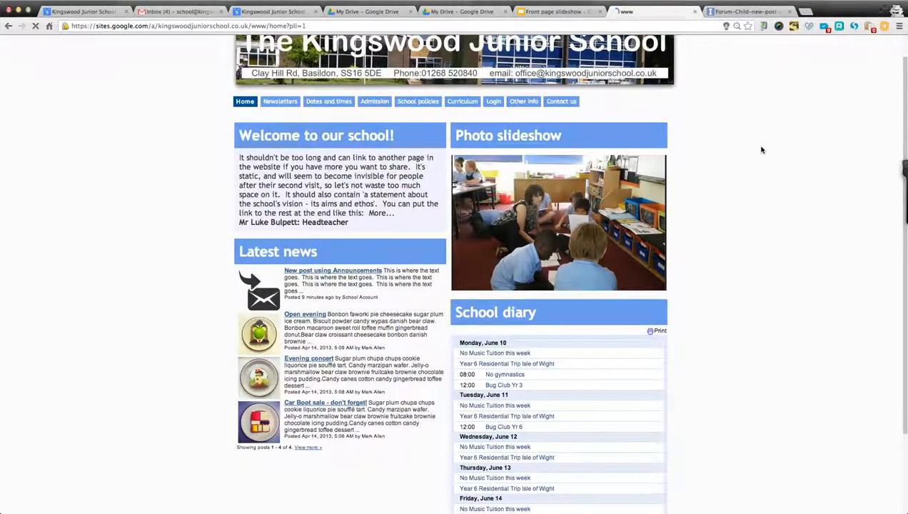
scroll(761, 149, "up", 1)
scroll(757, 164, "down", 3)
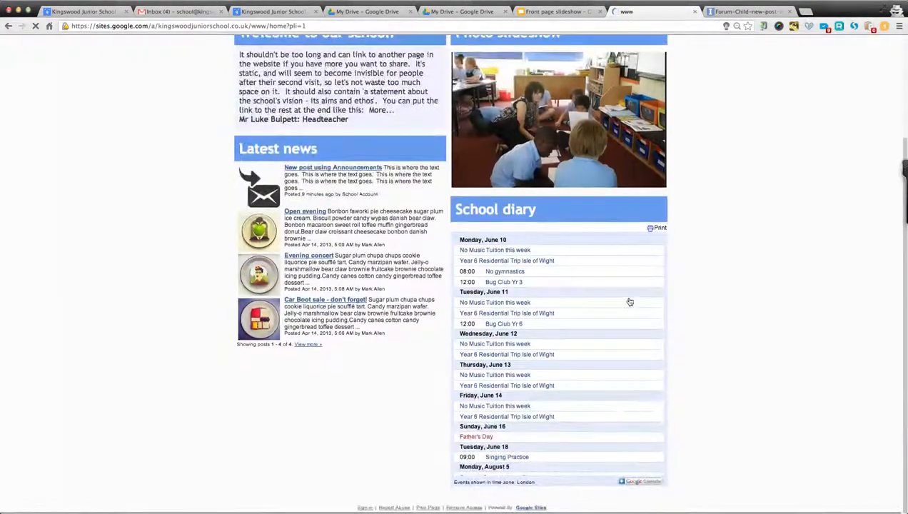
scroll(629, 300, "down", 5)
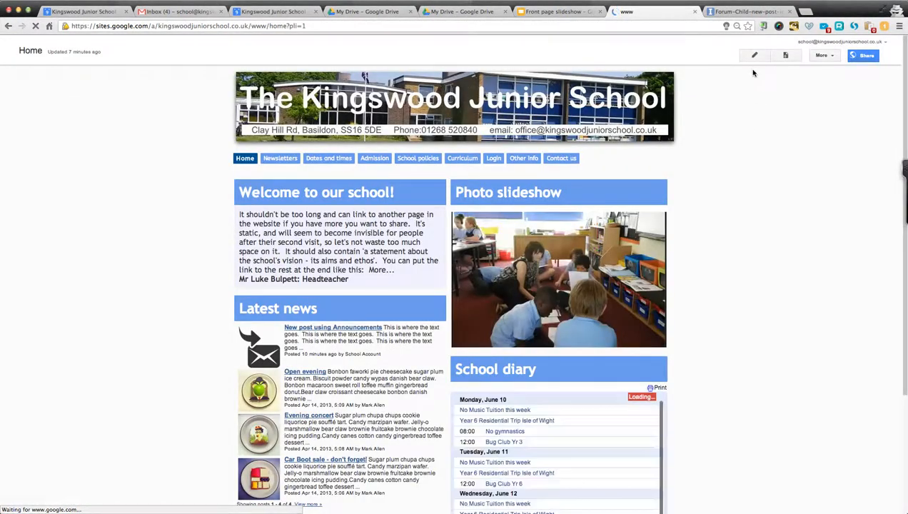
left_click(758, 57)
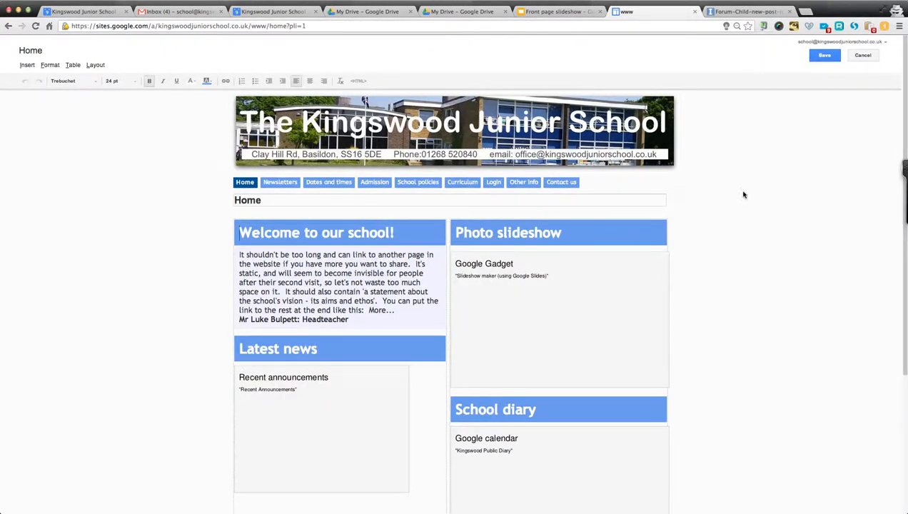
scroll(743, 194, "down", 5)
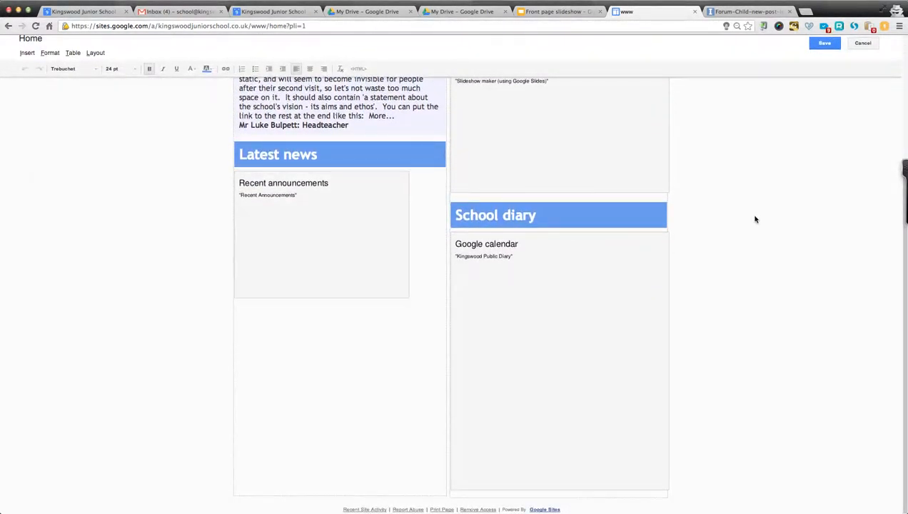
left_click(525, 284)
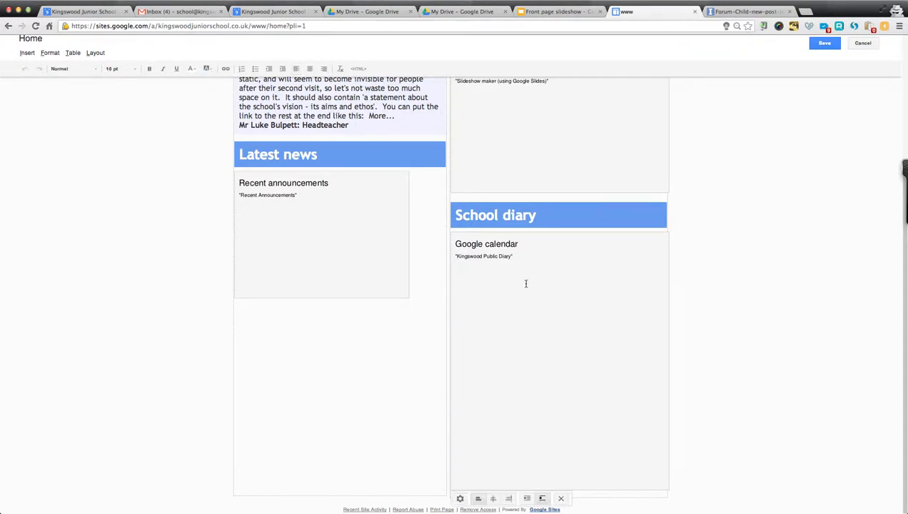
left_click(460, 499)
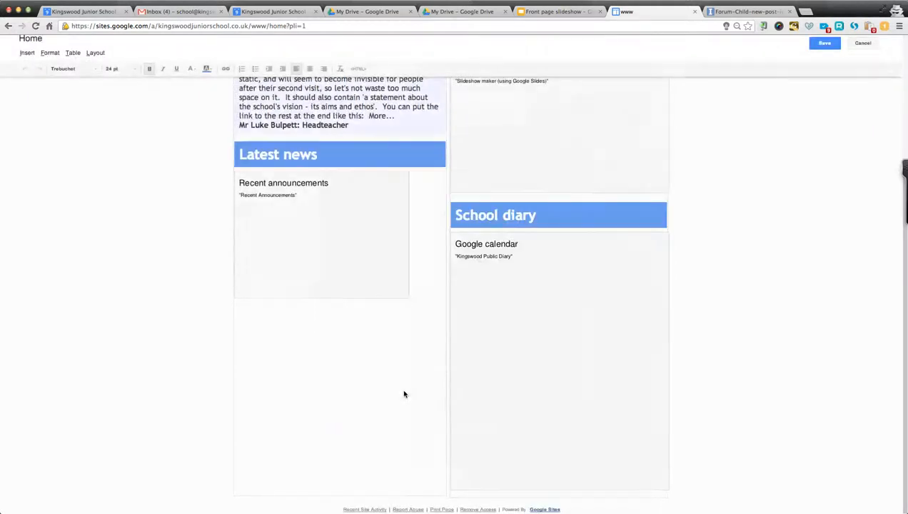
left_click(403, 391)
left_click(824, 45)
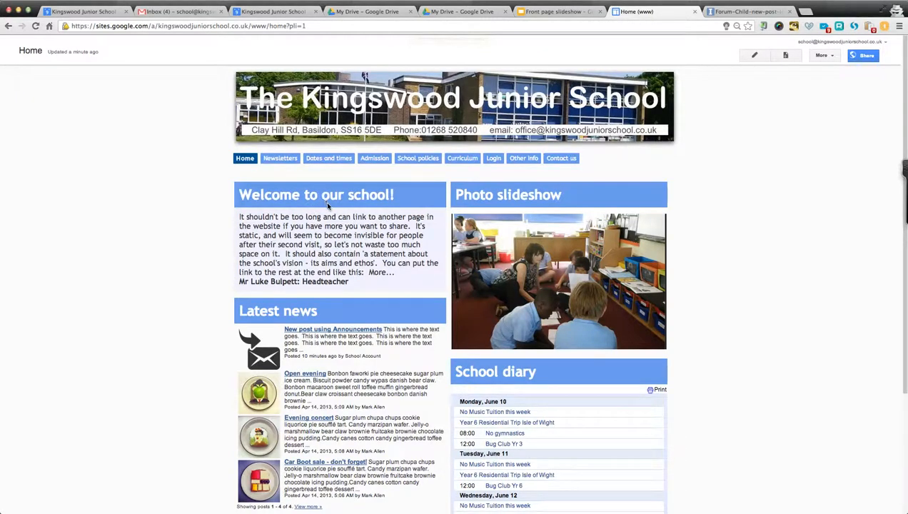
left_click(755, 56)
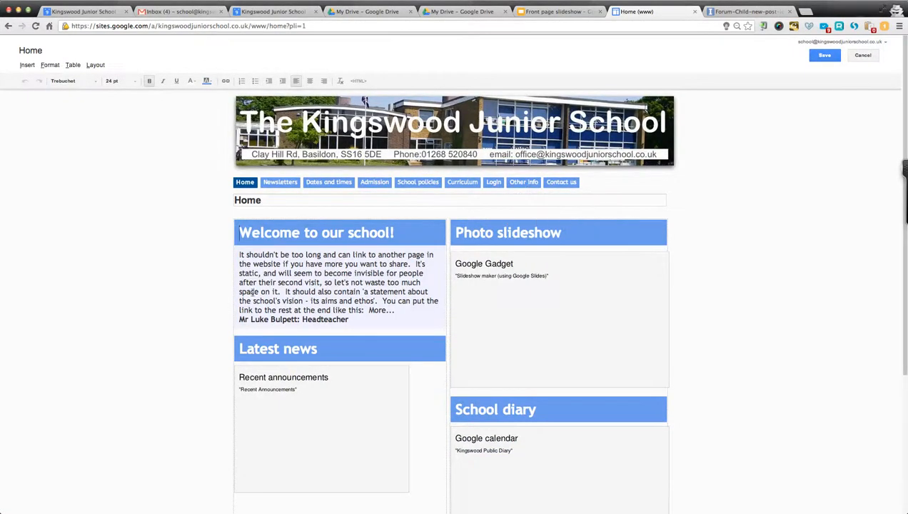
left_click_drag(254, 265, 314, 291)
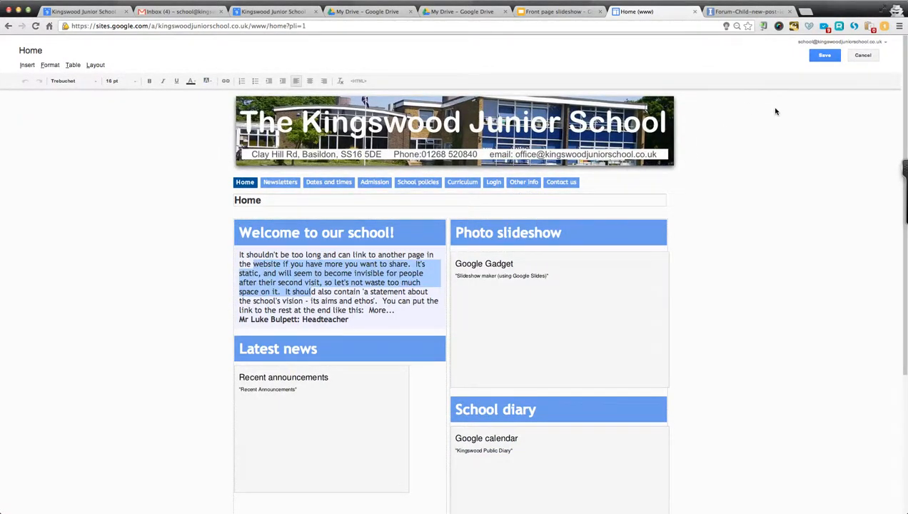
left_click(825, 56)
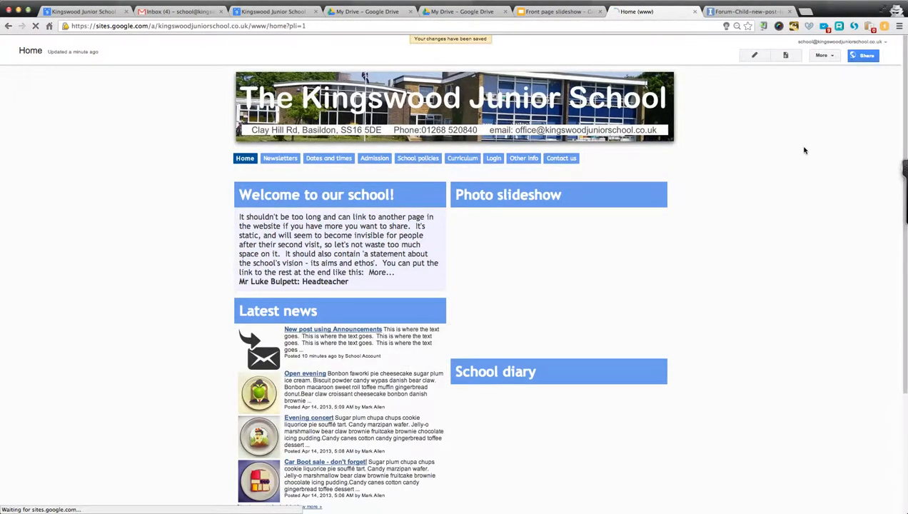
left_click(822, 55)
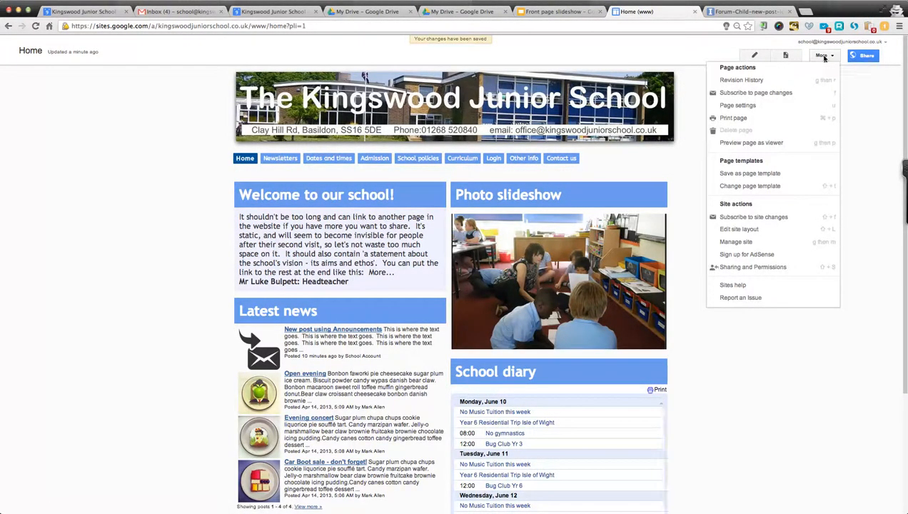
left_click(760, 228)
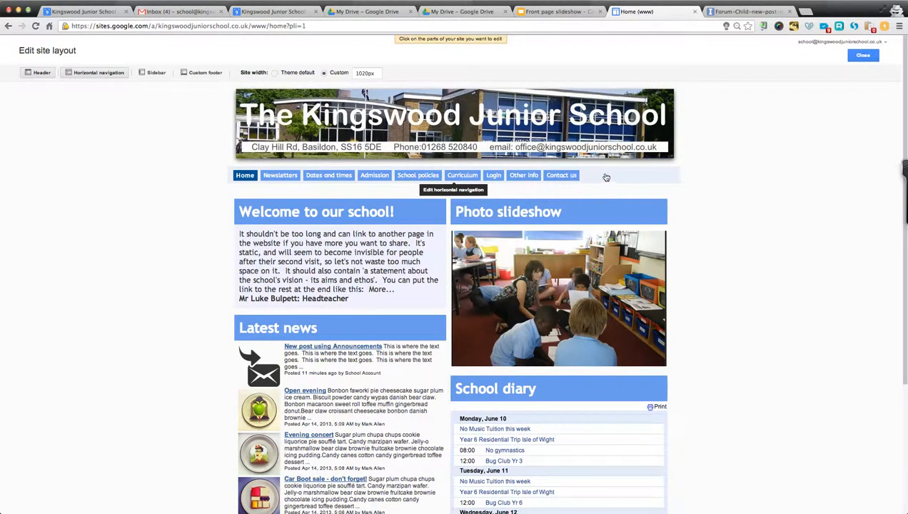
left_click(863, 56)
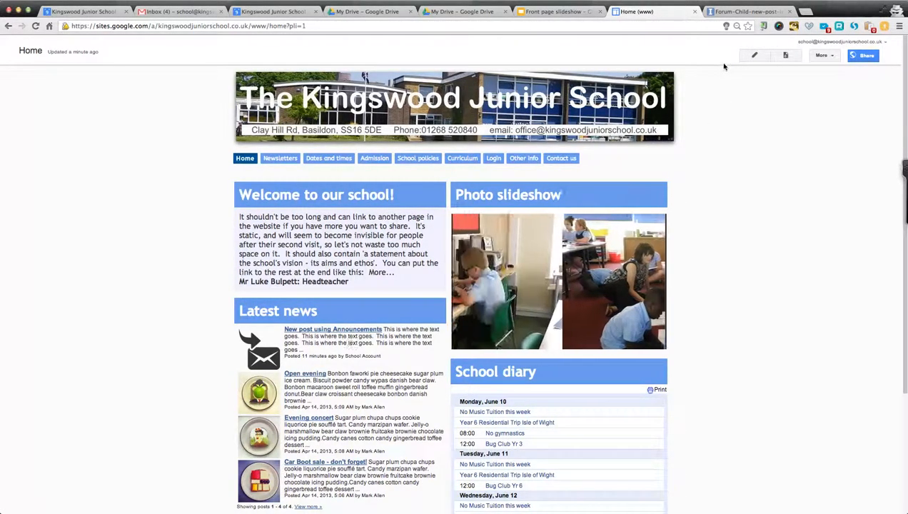
left_click(754, 55)
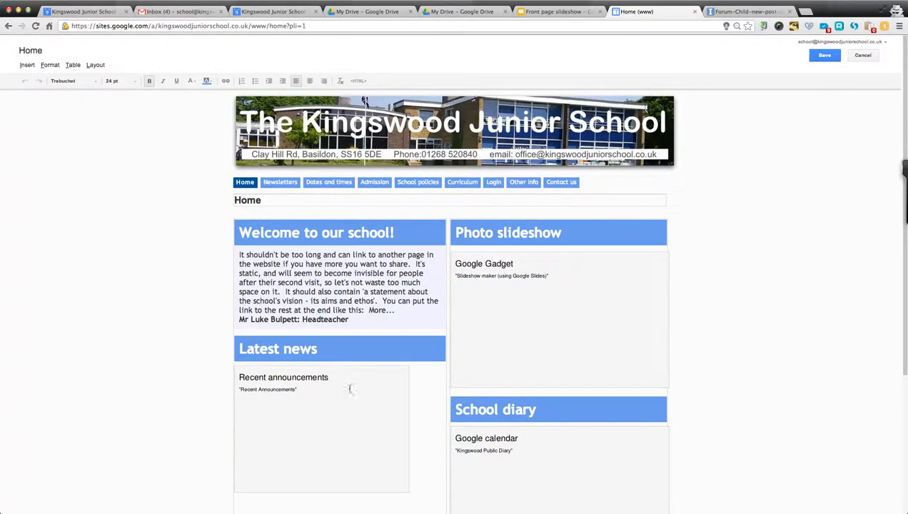
left_click(348, 390)
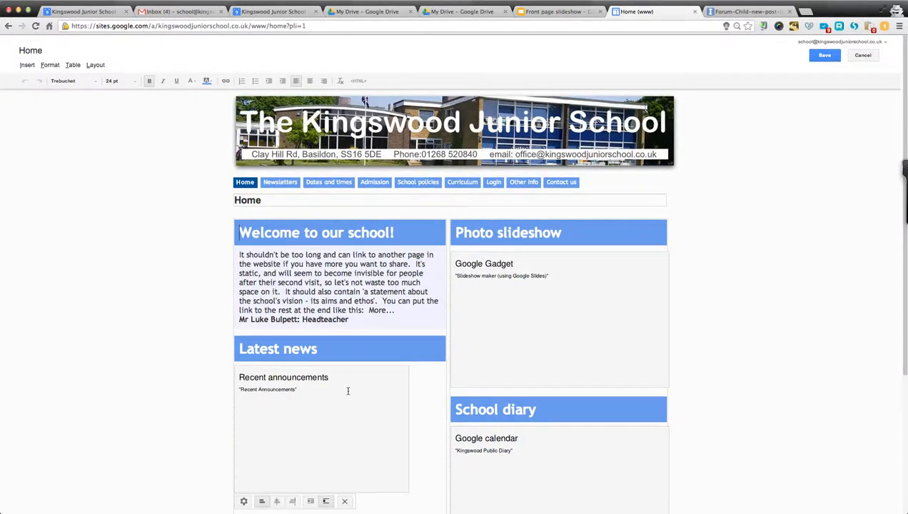
left_click(244, 502)
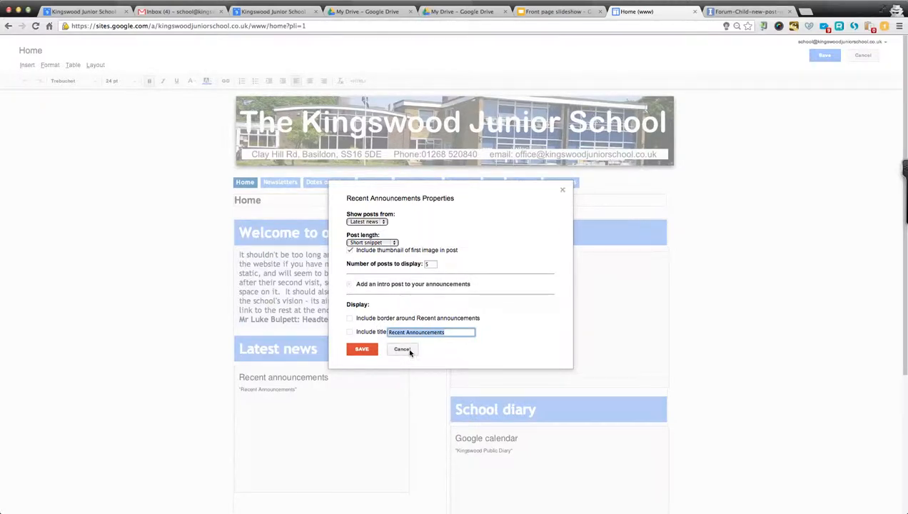
left_click(402, 350)
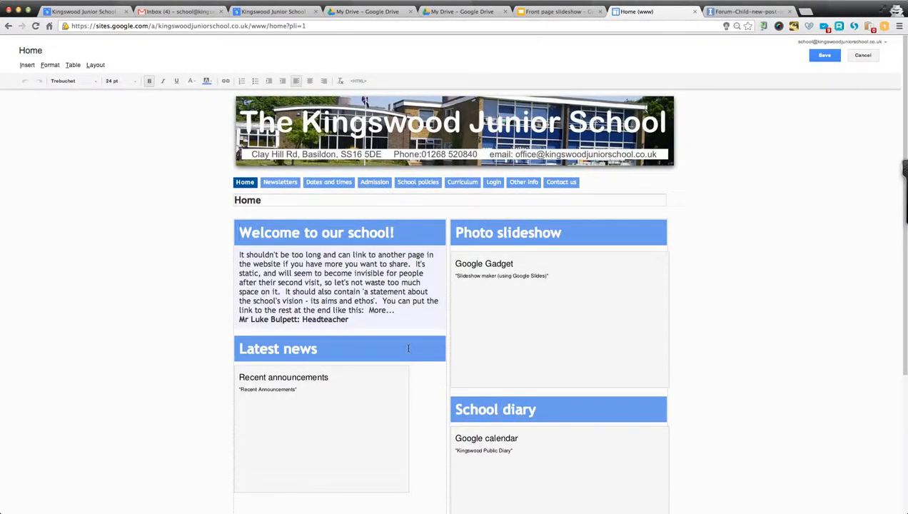
left_click(824, 56)
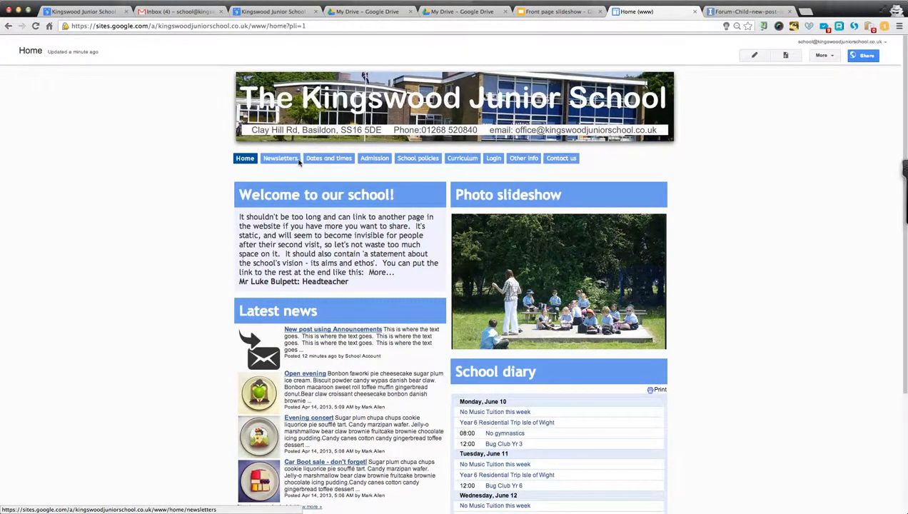
mouse_move(495, 160)
mouse_move(409, 162)
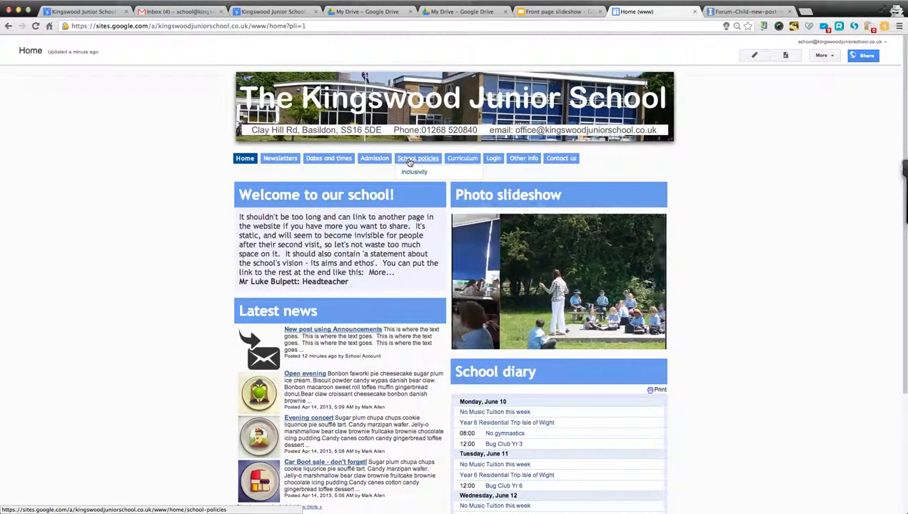